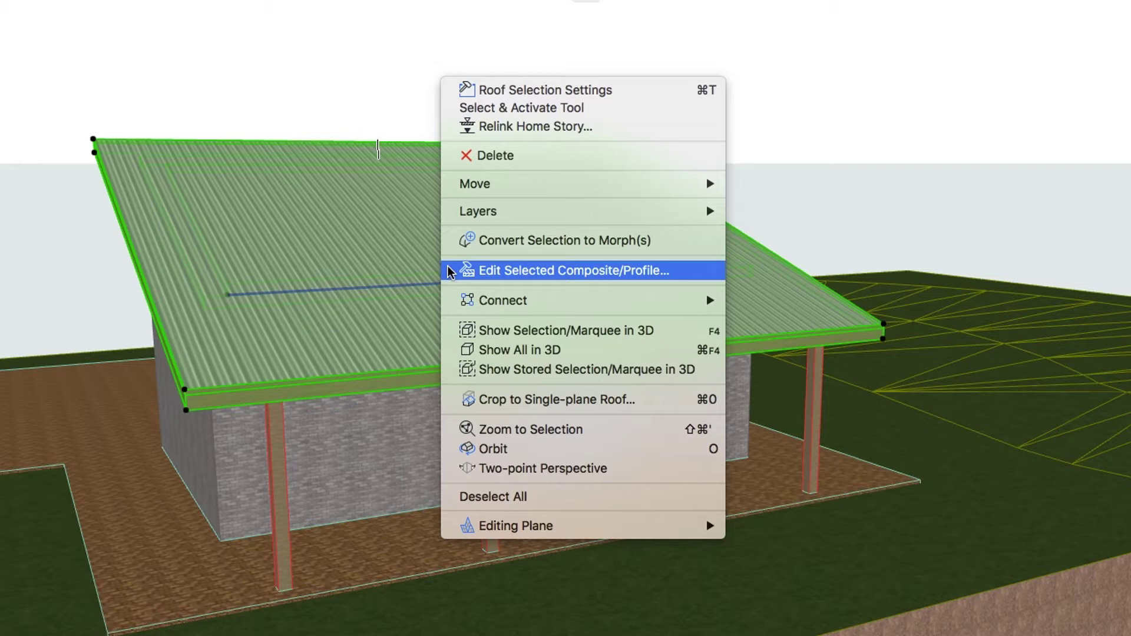
Step: Remove the Insulation - Plastic Soft skin and set the bottom air space to 200 mm (251 total)
left_click(449, 271)
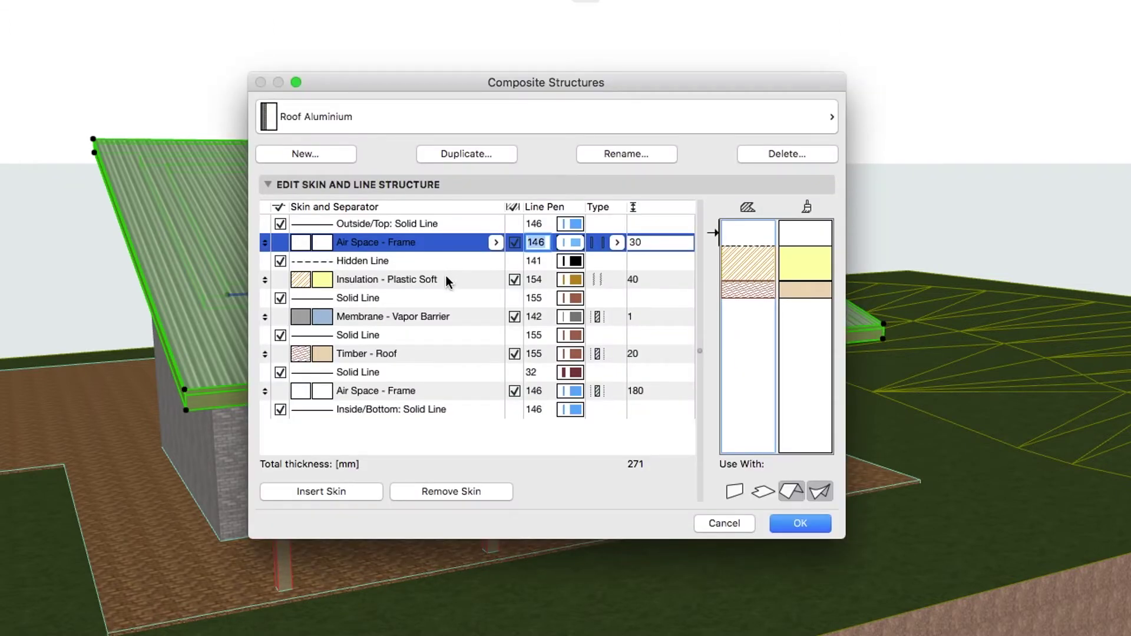
left_click(446, 281)
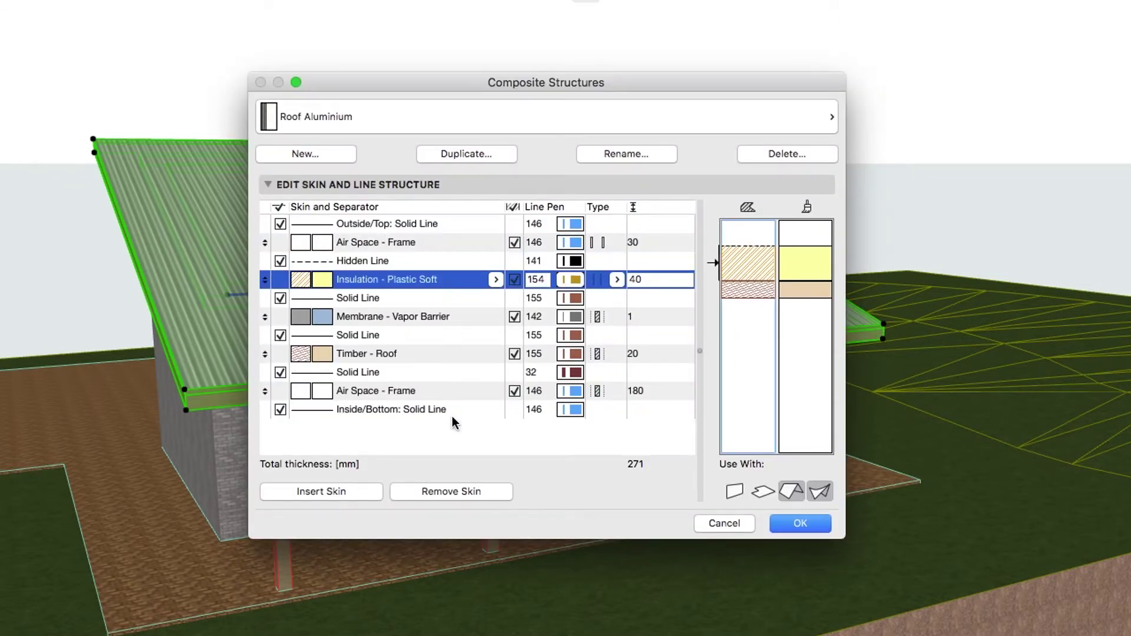
left_click(450, 494)
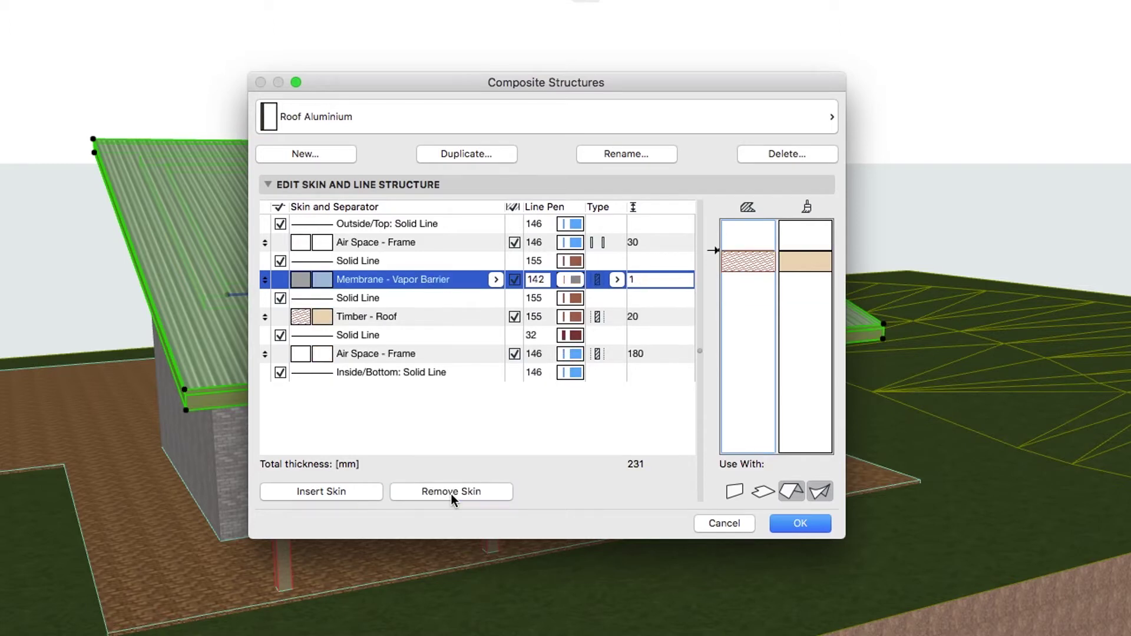
left_click(637, 355)
type("20")
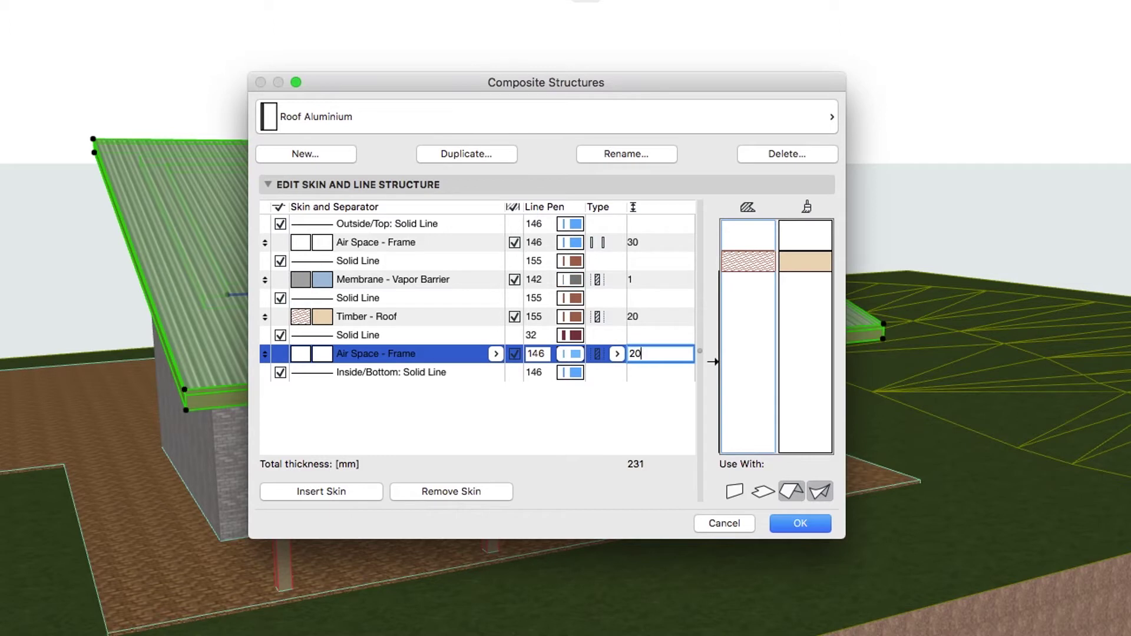
type("0")
key("Return")
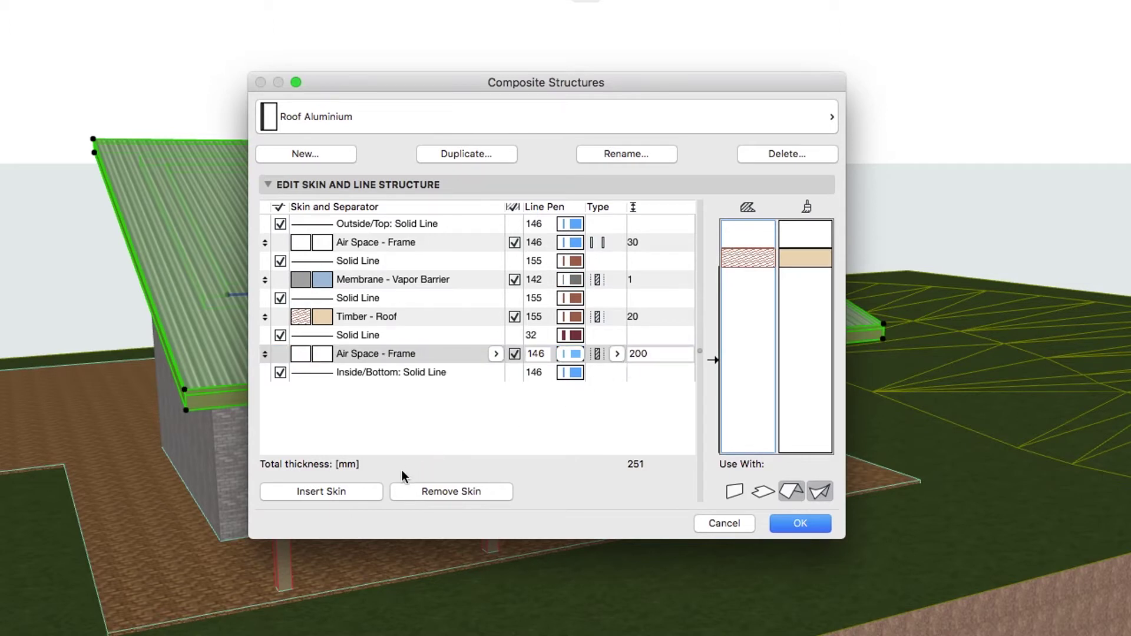
Step: Insert a new bottom skin with the EM-01 Timber - Roof building material
left_click(374, 493)
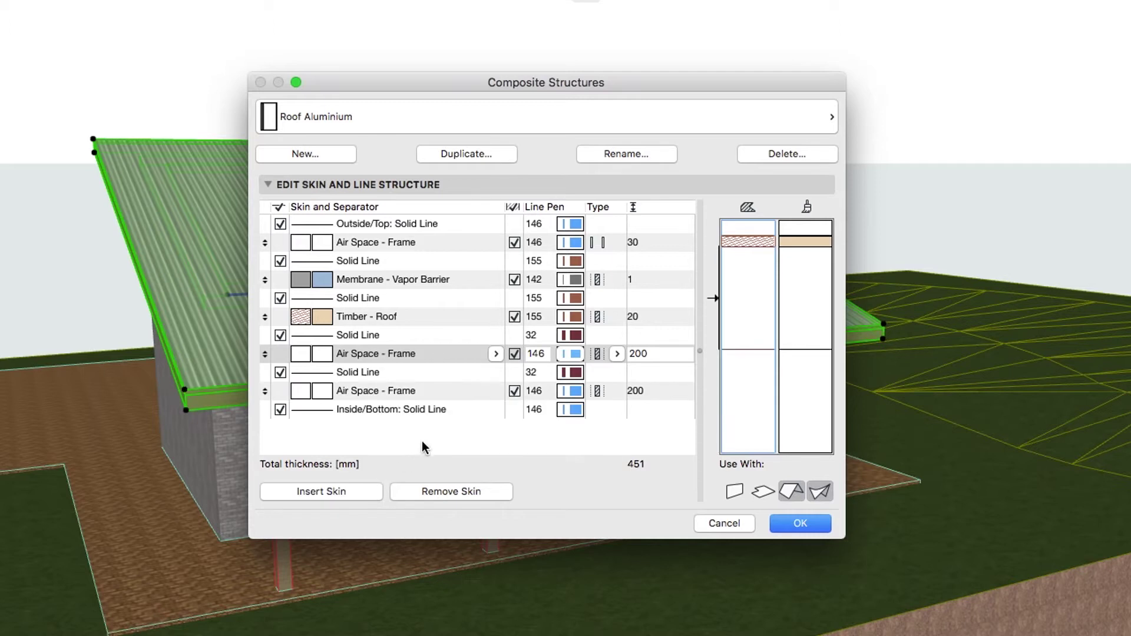
left_click(476, 394)
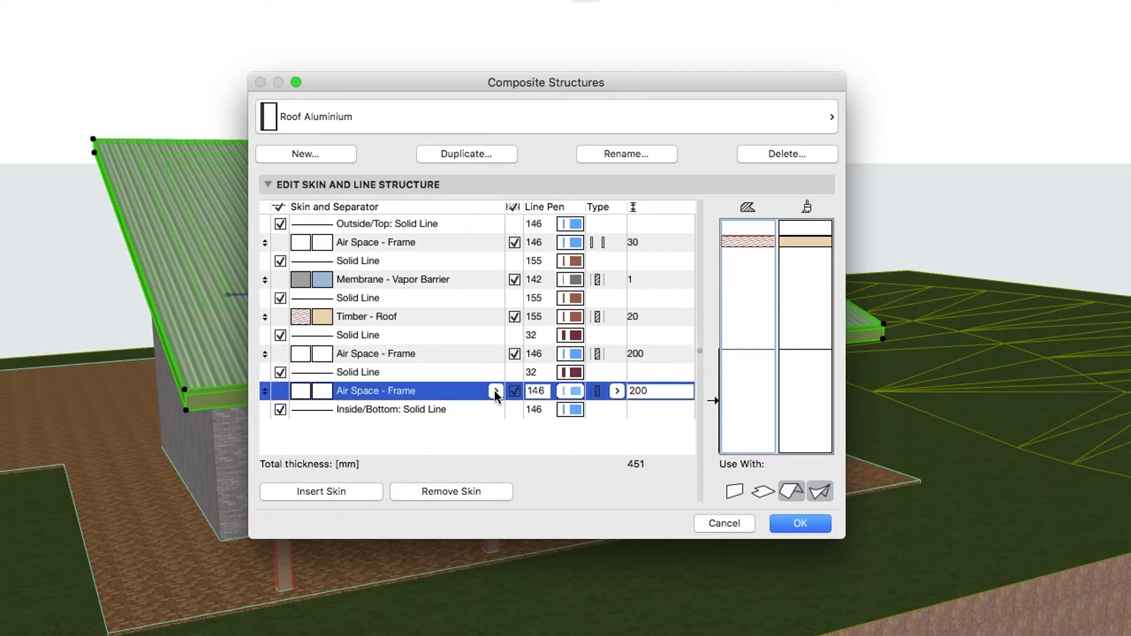
left_click(495, 392)
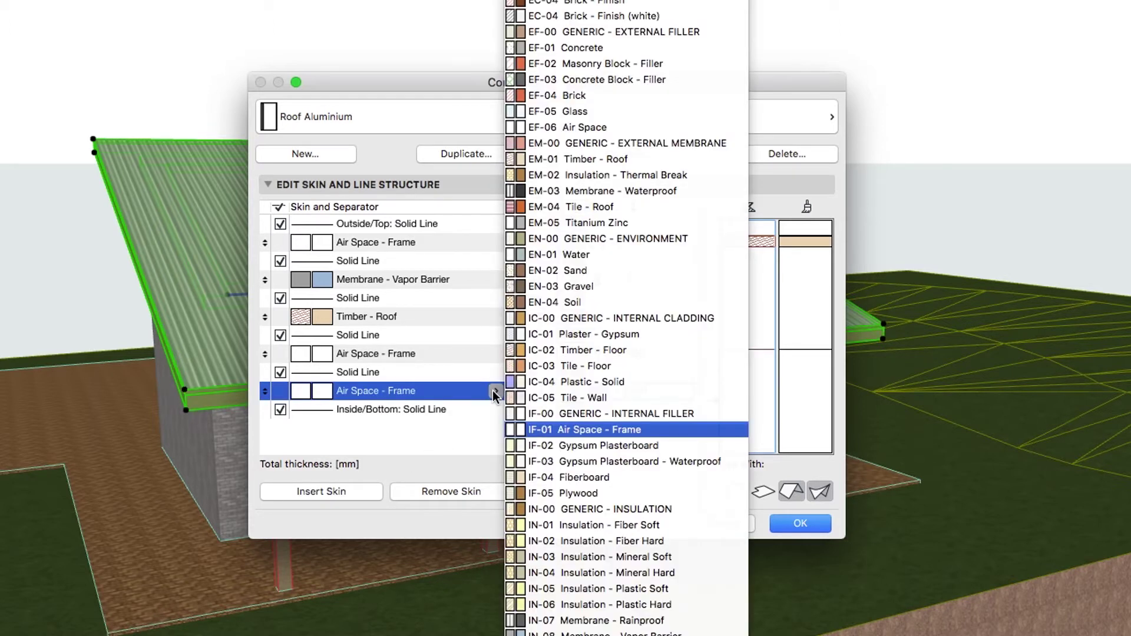
left_click(515, 167)
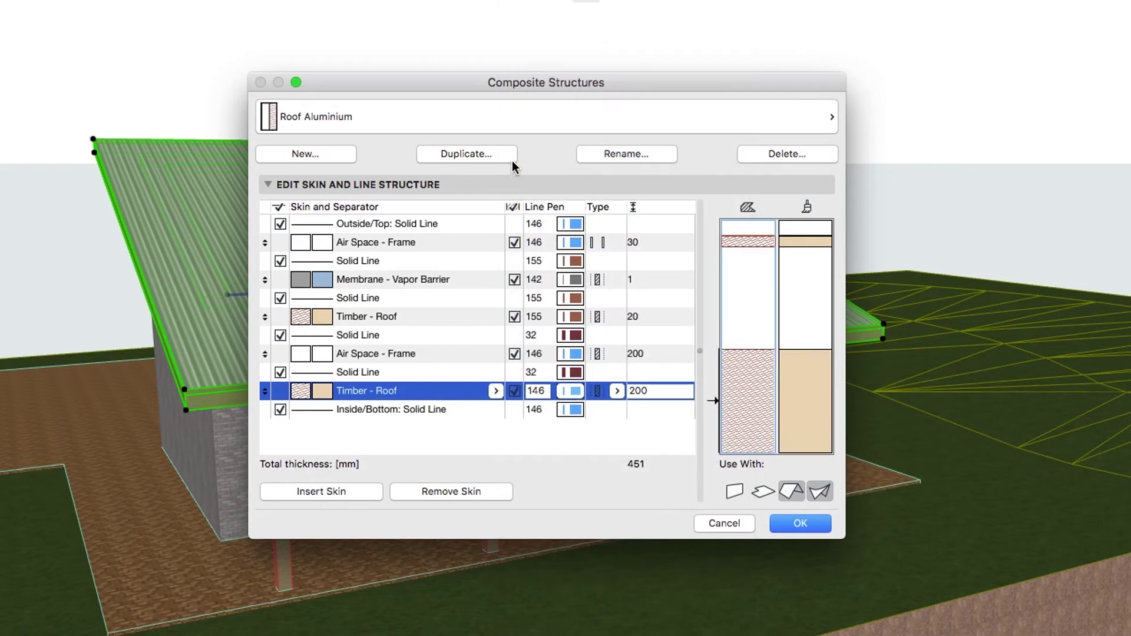
Step: Set the timber skin's separator, fill and outline pens to 155
left_click(532, 372)
type("155")
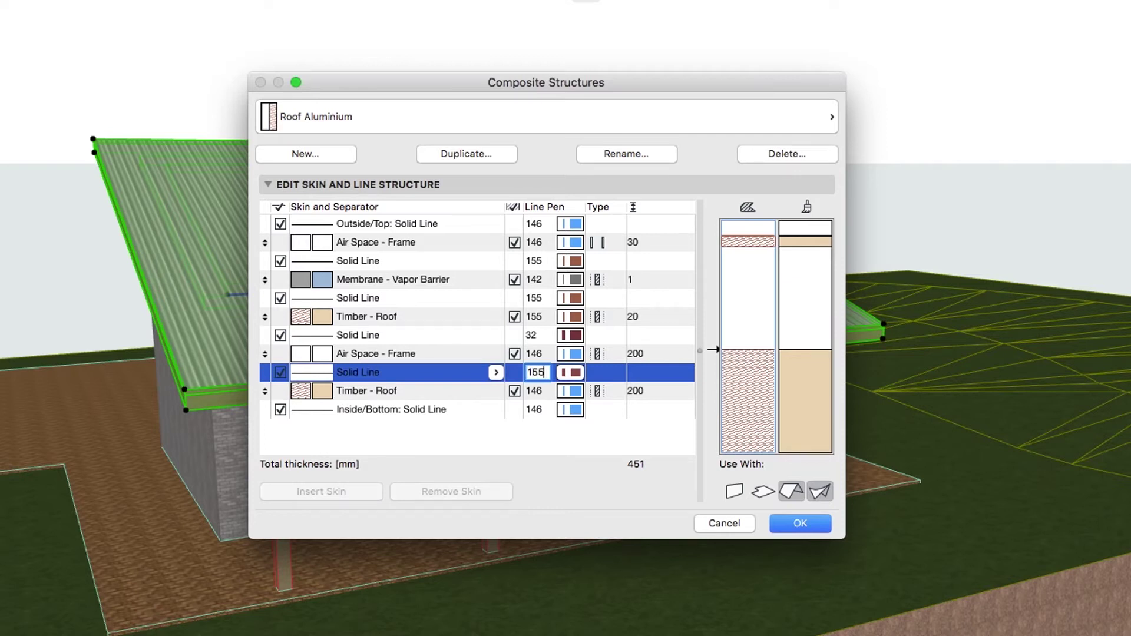
left_click(535, 392)
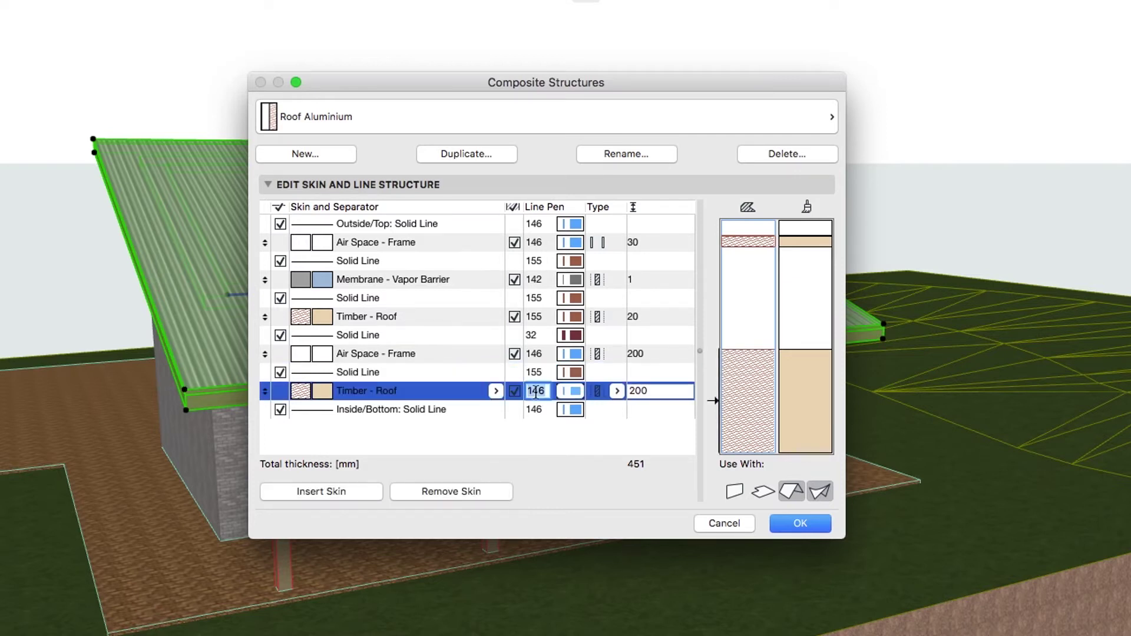
type("155")
left_click(536, 409)
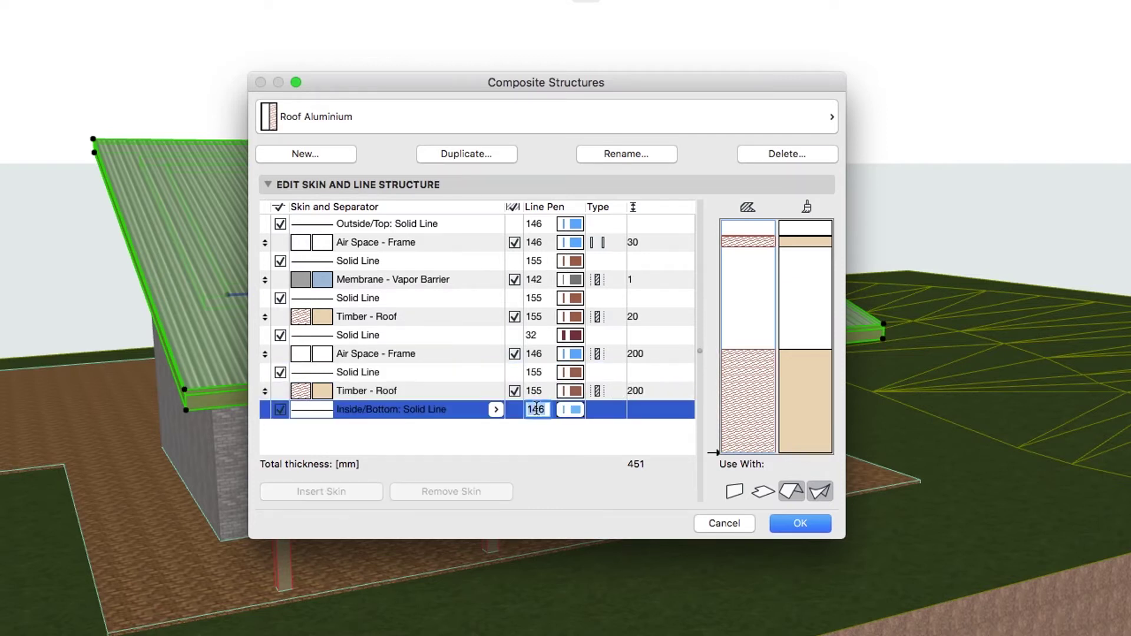
type("155")
Step: Make the timber skin 20 mm thick and of type Finish
left_click(646, 391)
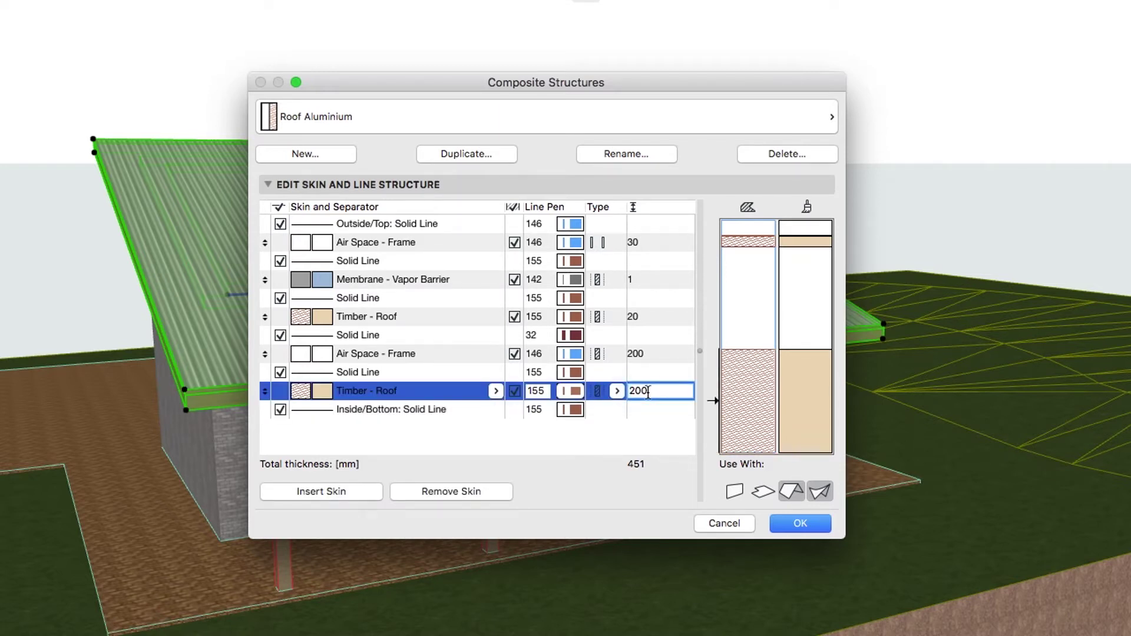
key("BackSpace")
left_click(618, 392)
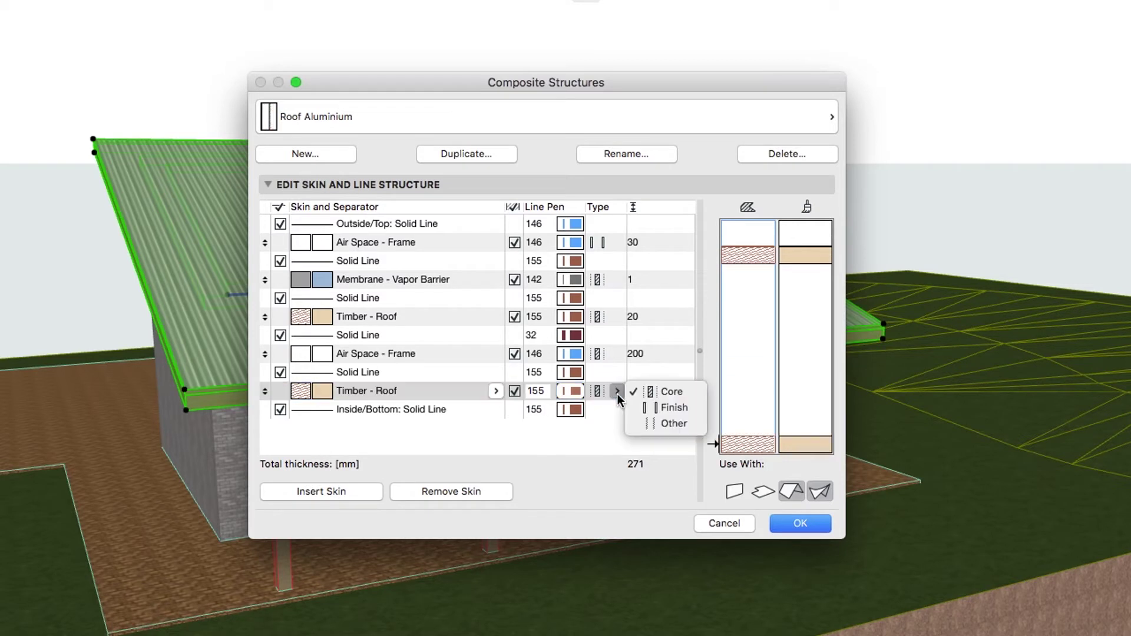
left_click(636, 408)
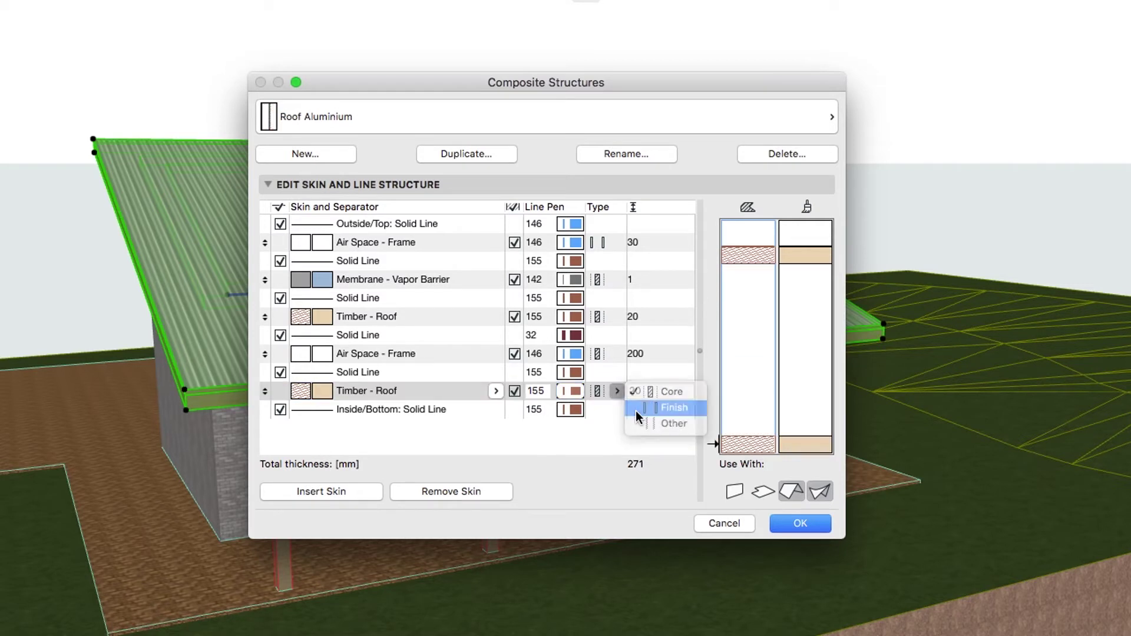
Step: Apply the revised composite and turn off the roof's wood edge surface override
left_click(787, 525)
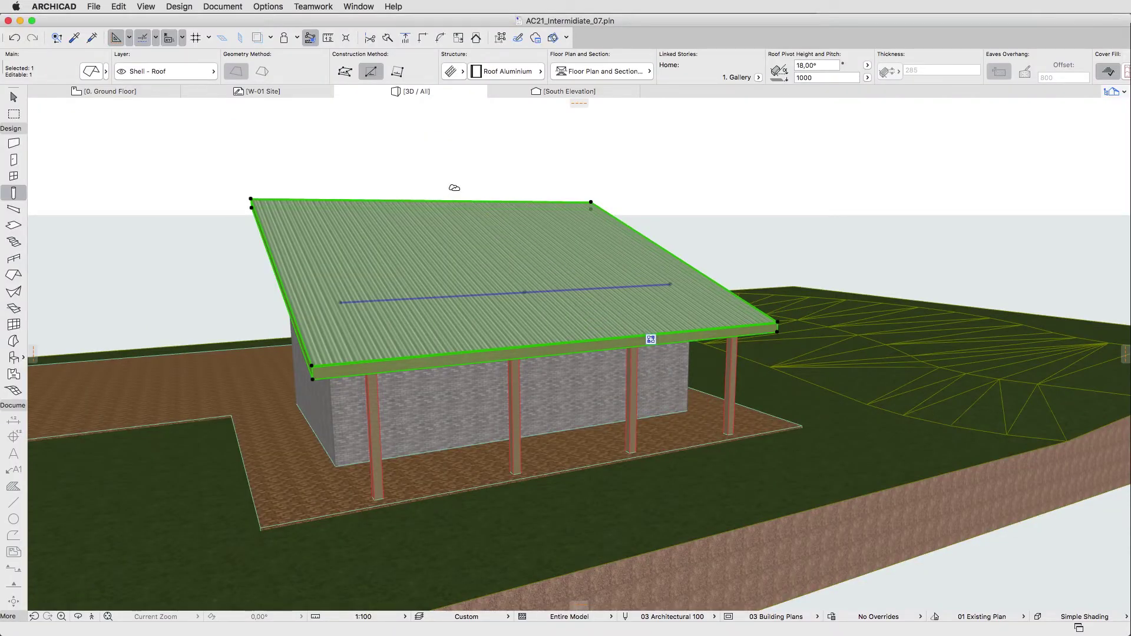
key("super+t")
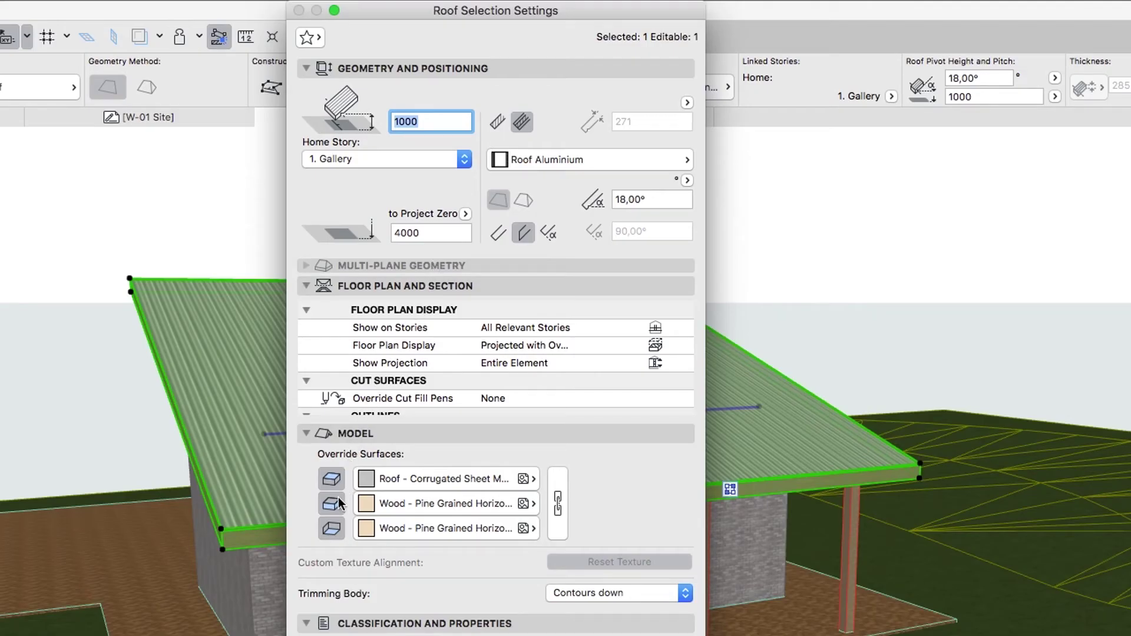
left_click(333, 504)
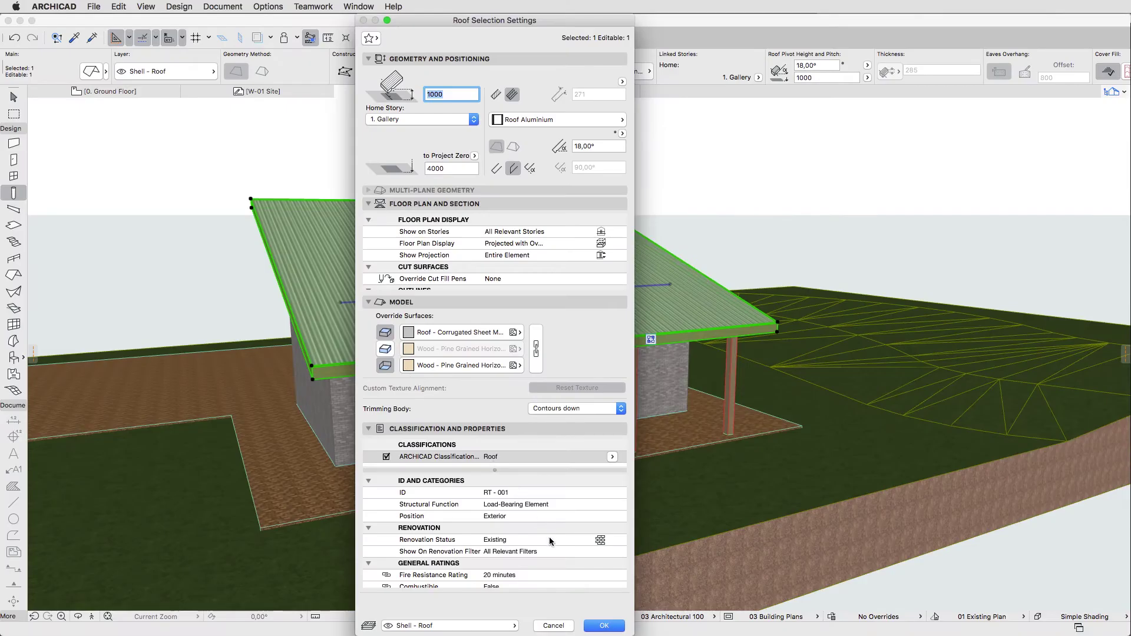
left_click(604, 626)
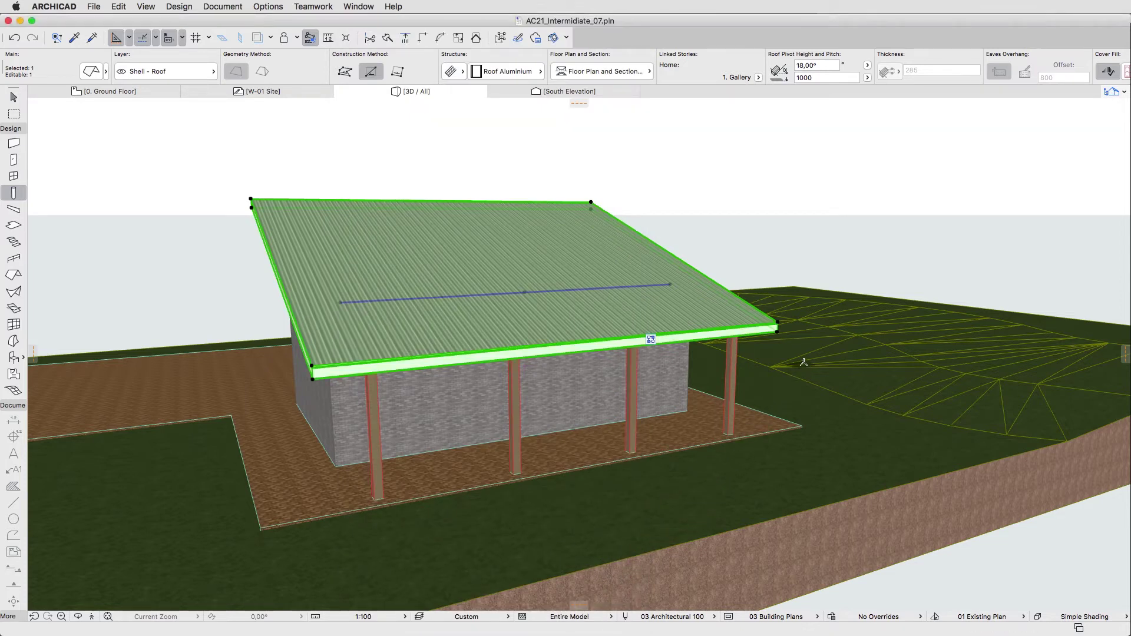
Step: Deselect the roof, orbit to a higher view and bring up the Beam Default Settings
key("Escape")
middle_click_drag(831, 281, 316, 278, "shift")
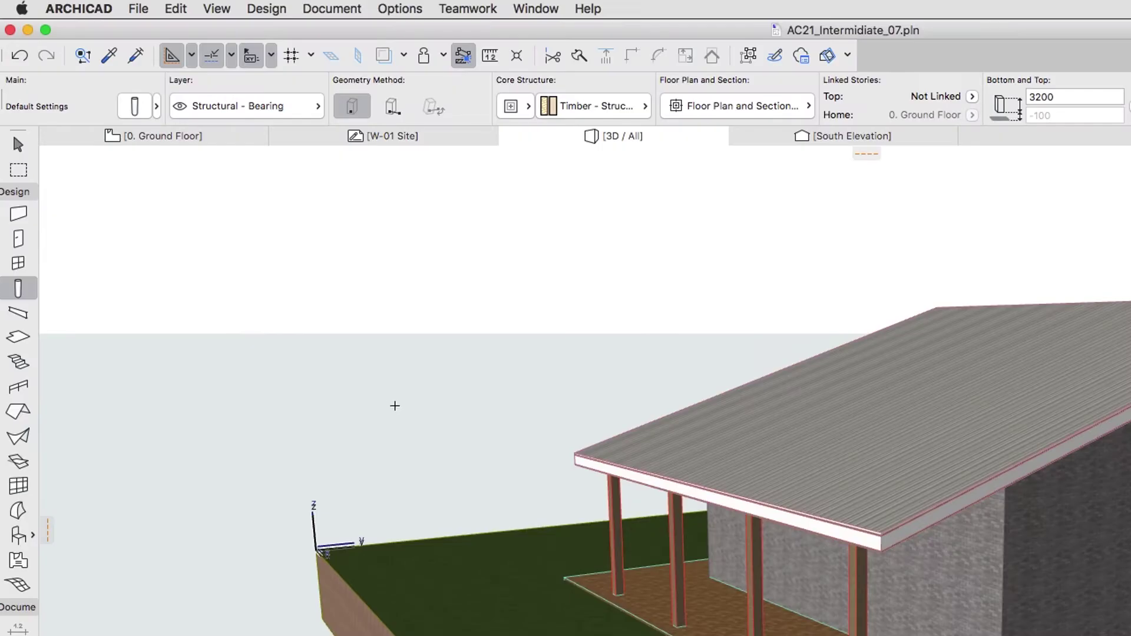
left_click(17, 323)
left_click(32, 312)
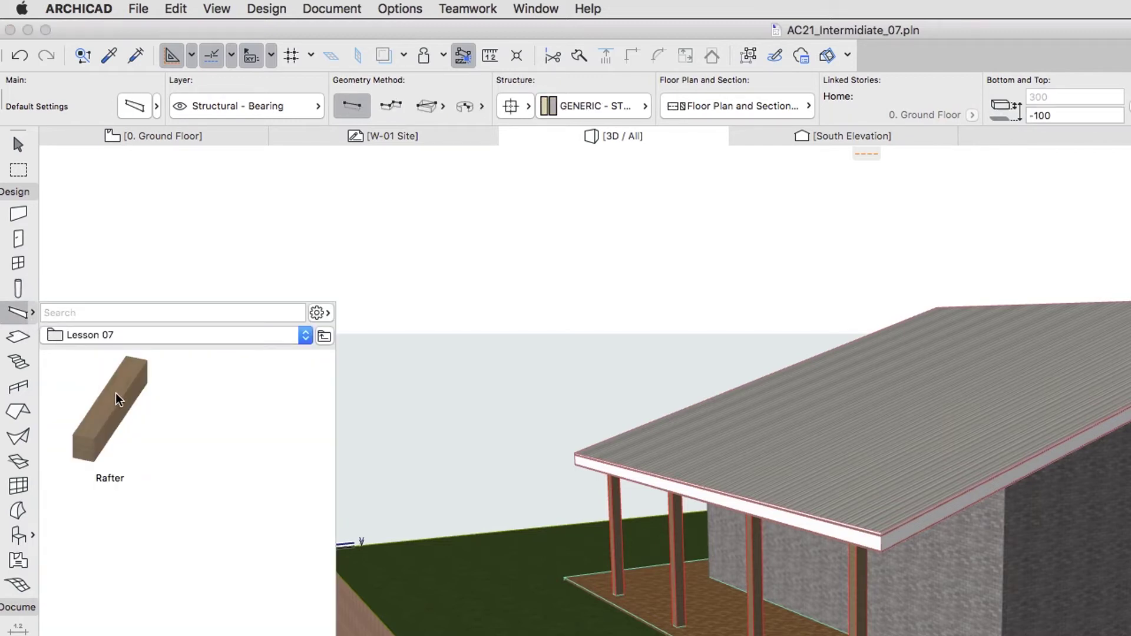
left_click(23, 321)
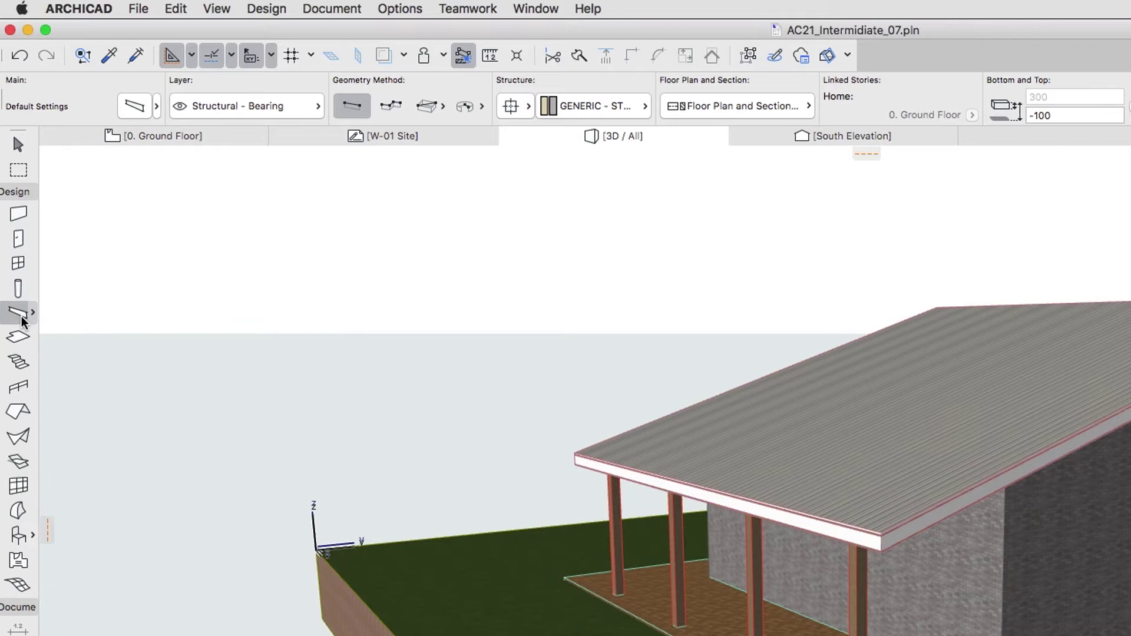
double_click(22, 321)
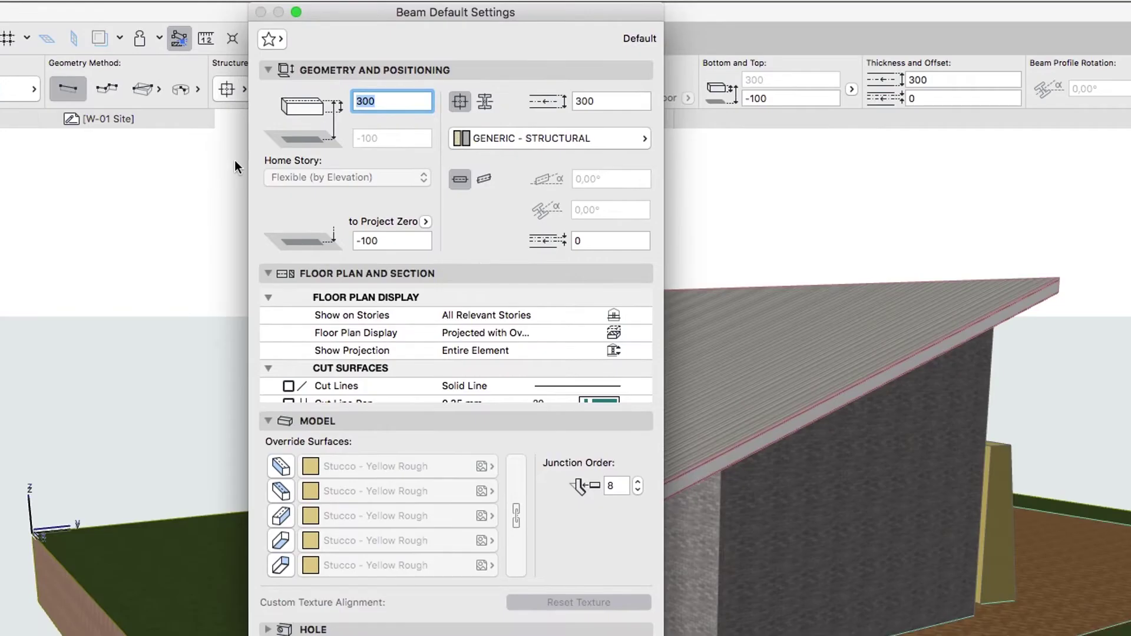
Step: Make the default beam 200 × 200 with a 100 offset, slanted at 18°
type("200")
left_click(582, 101)
type("200")
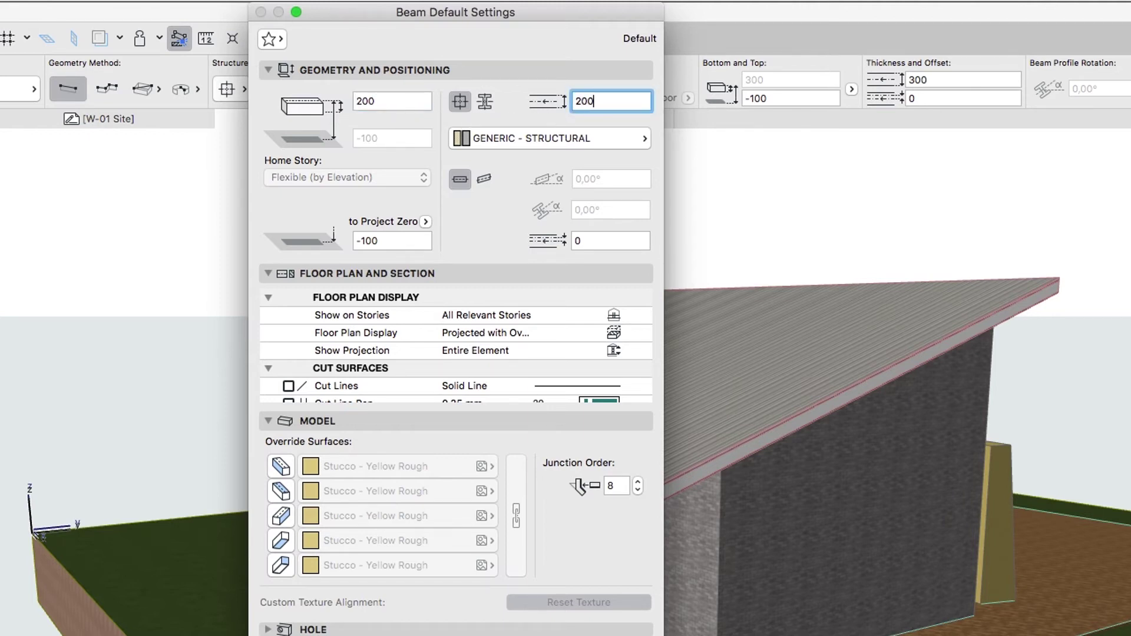
left_click(581, 239)
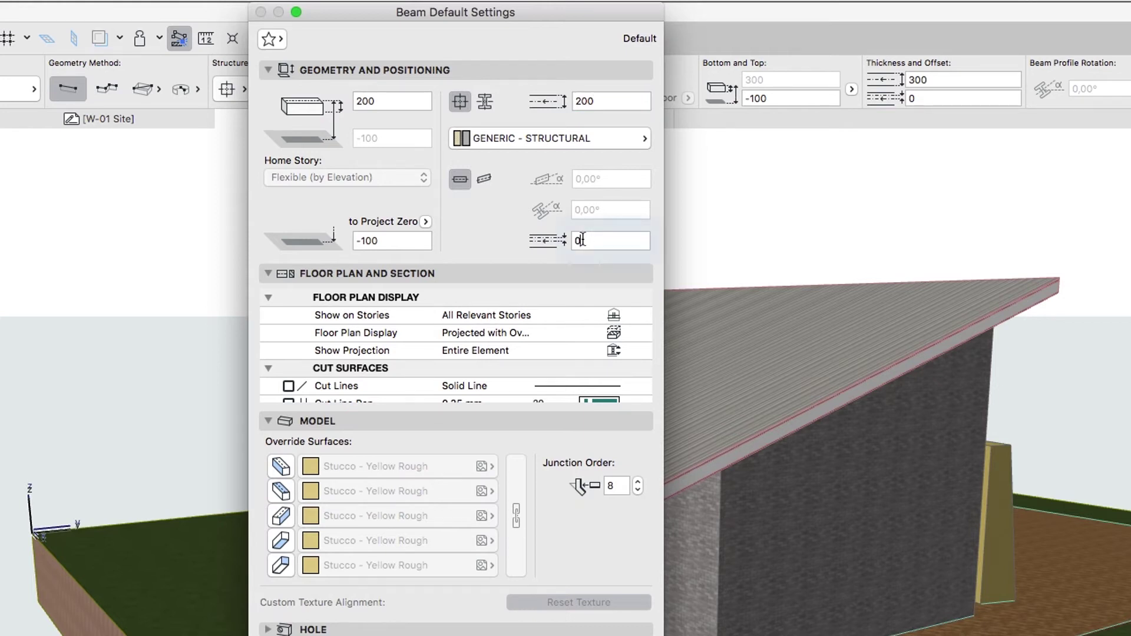
type("100")
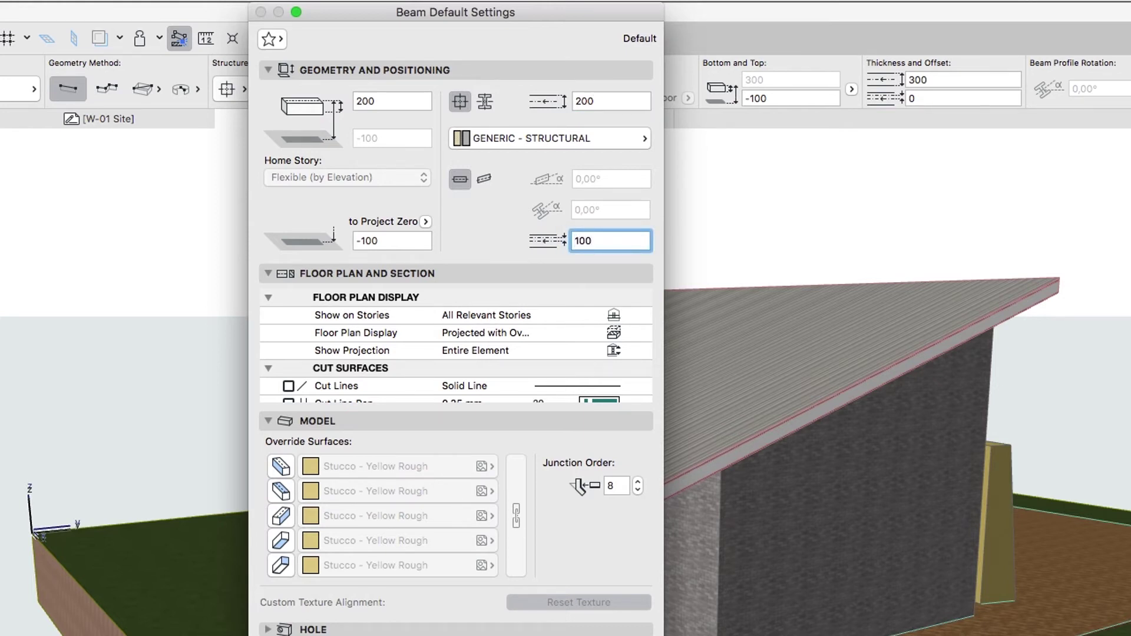
left_click(490, 180)
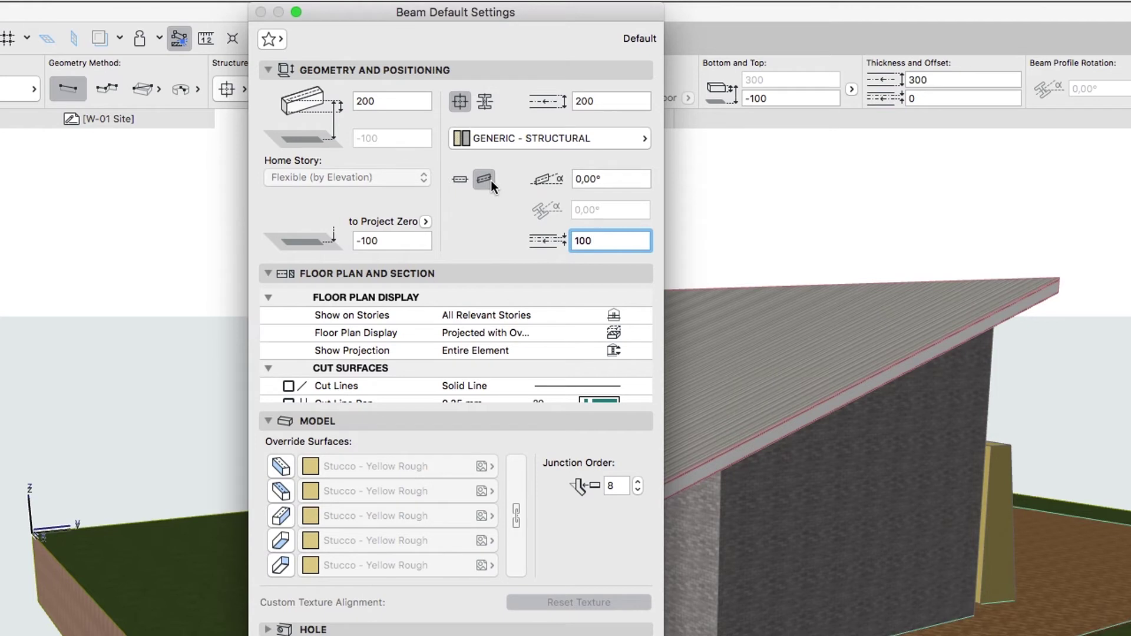
double_click(598, 178)
type("18")
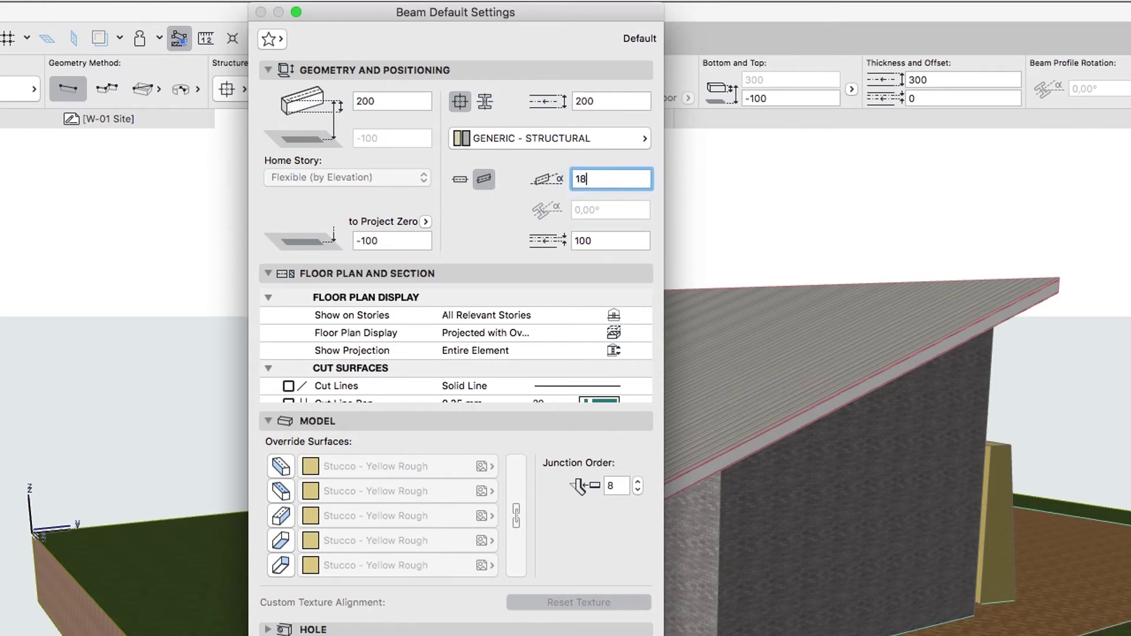
key("Return")
Step: Give the beam Timber - Structural material and show it on the Home Story Only
left_click(608, 149)
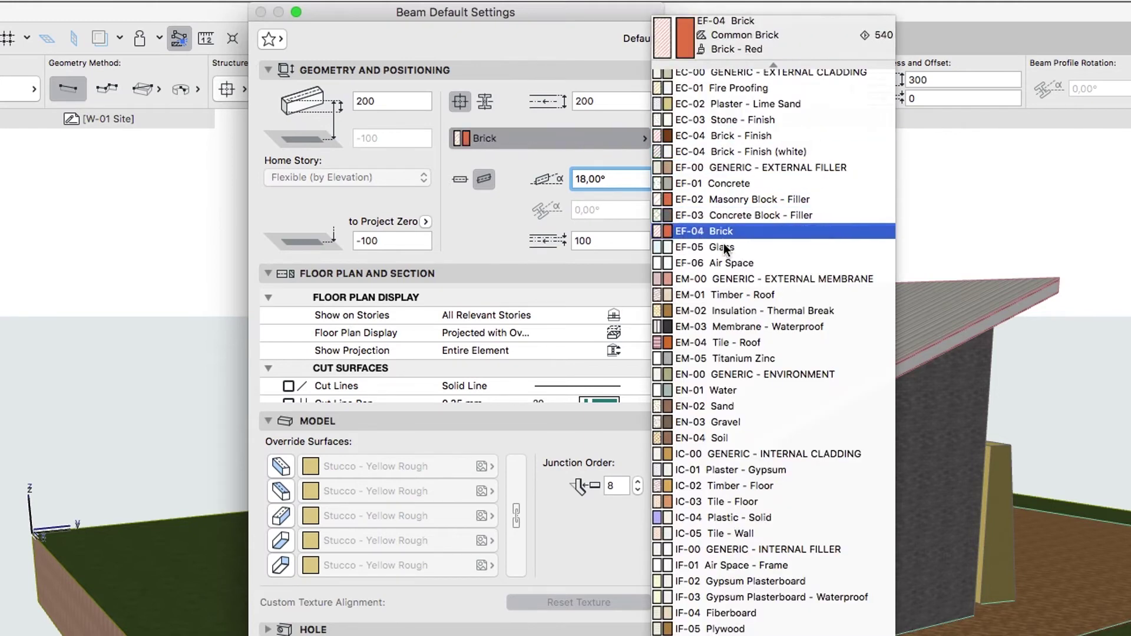
left_click(742, 504)
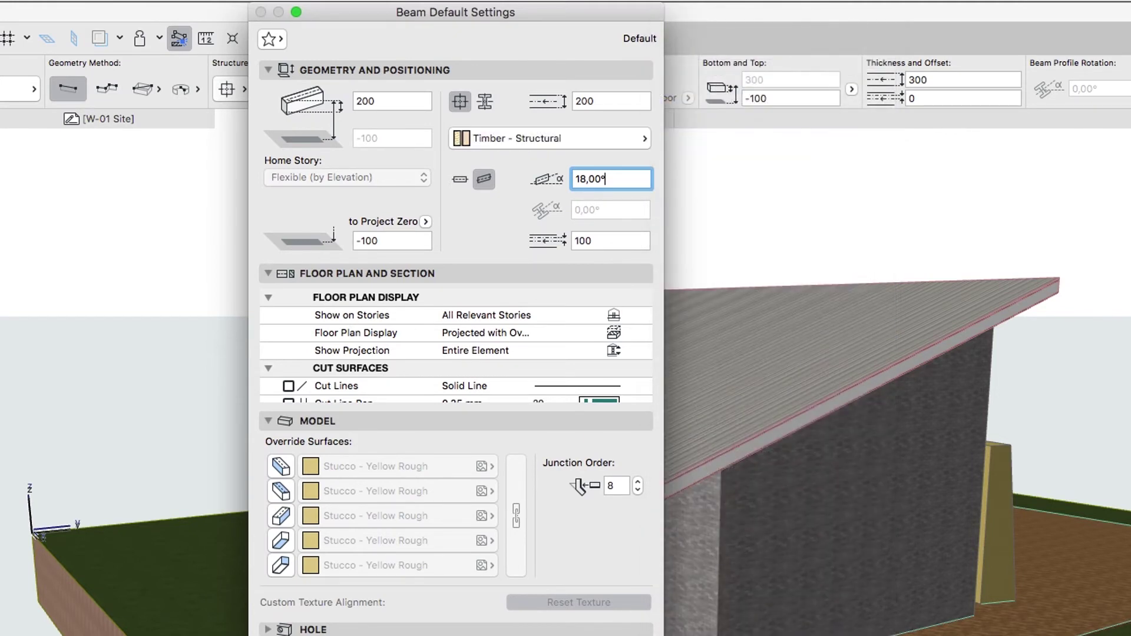
left_click(588, 318)
left_click(588, 320)
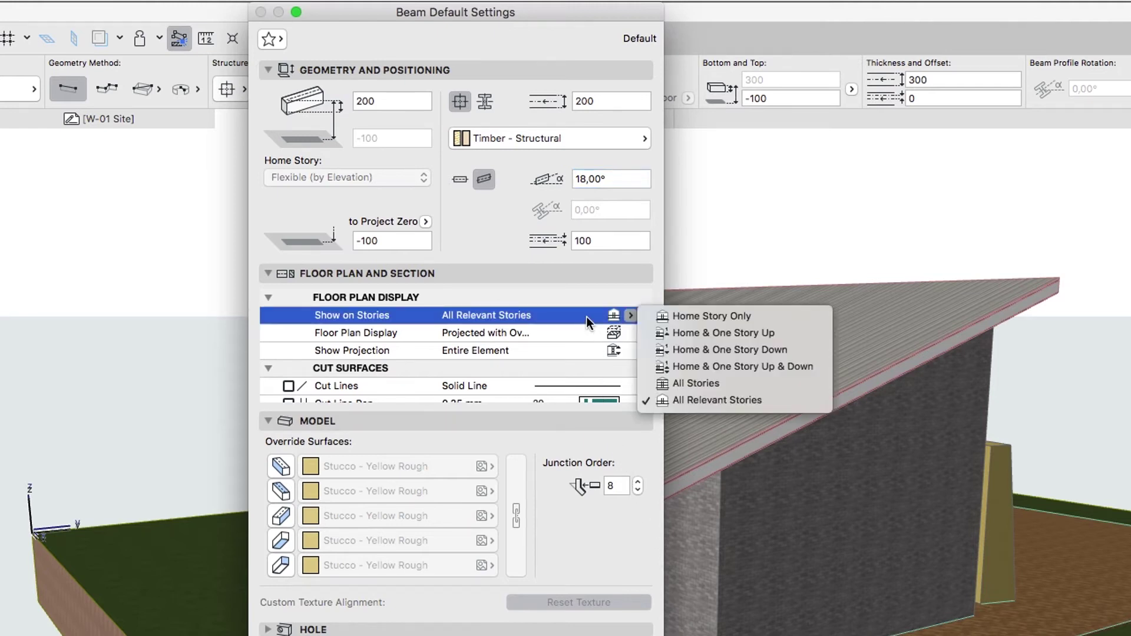
left_click(646, 318)
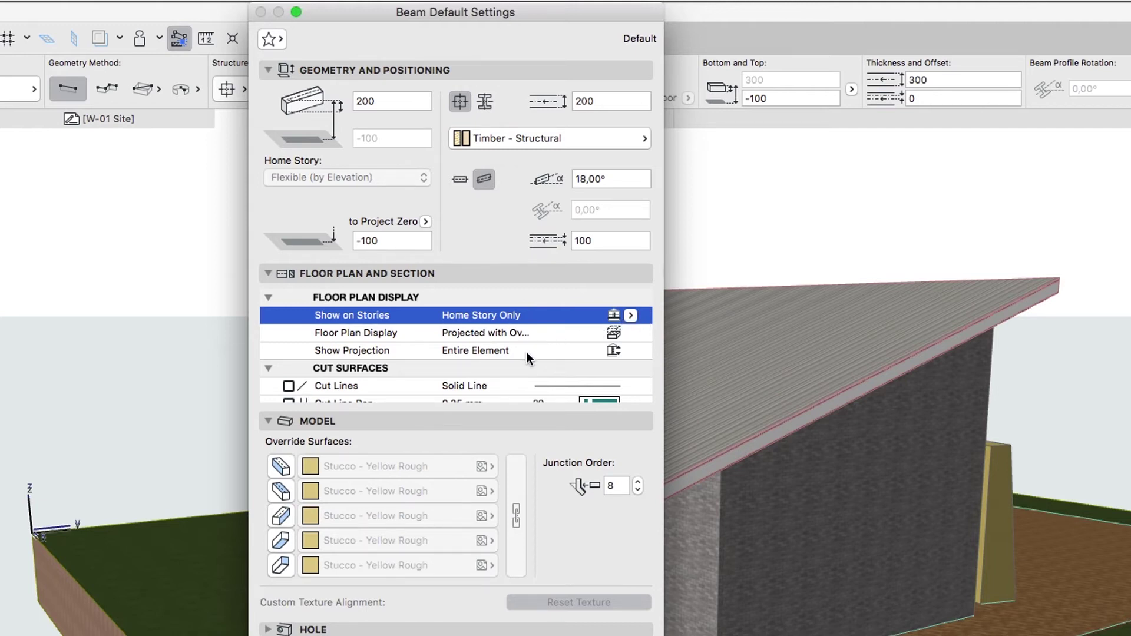
Step: Hide the beam's reference axis and classify it as a Load-Bearing, Exterior element
scroll(641, 334, "down", 5)
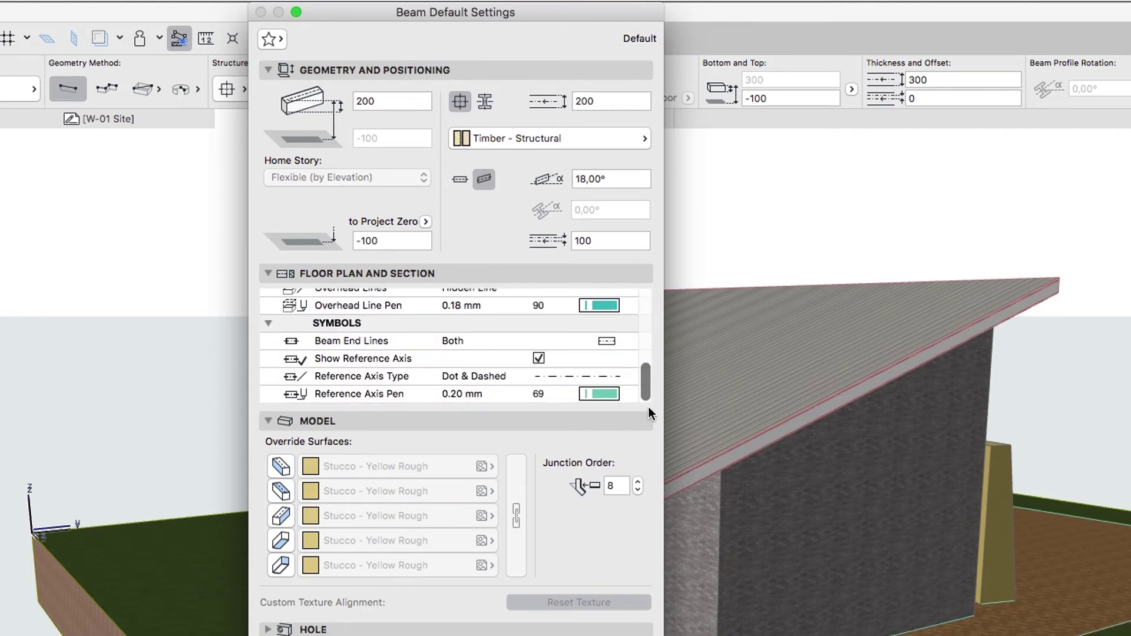
left_click(542, 359)
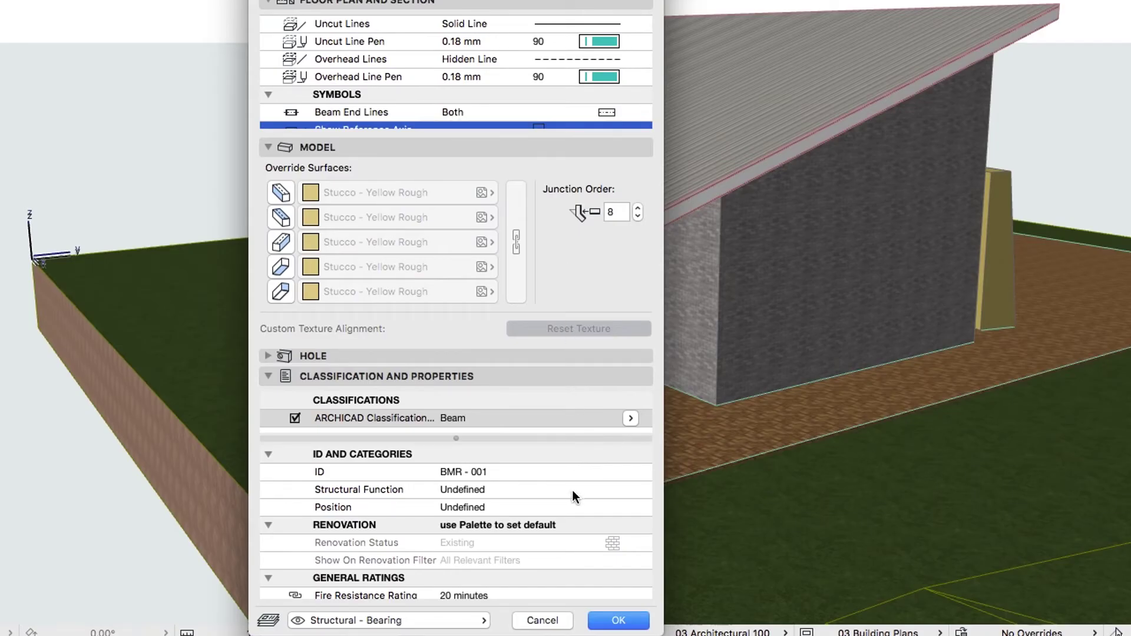
left_click(573, 490)
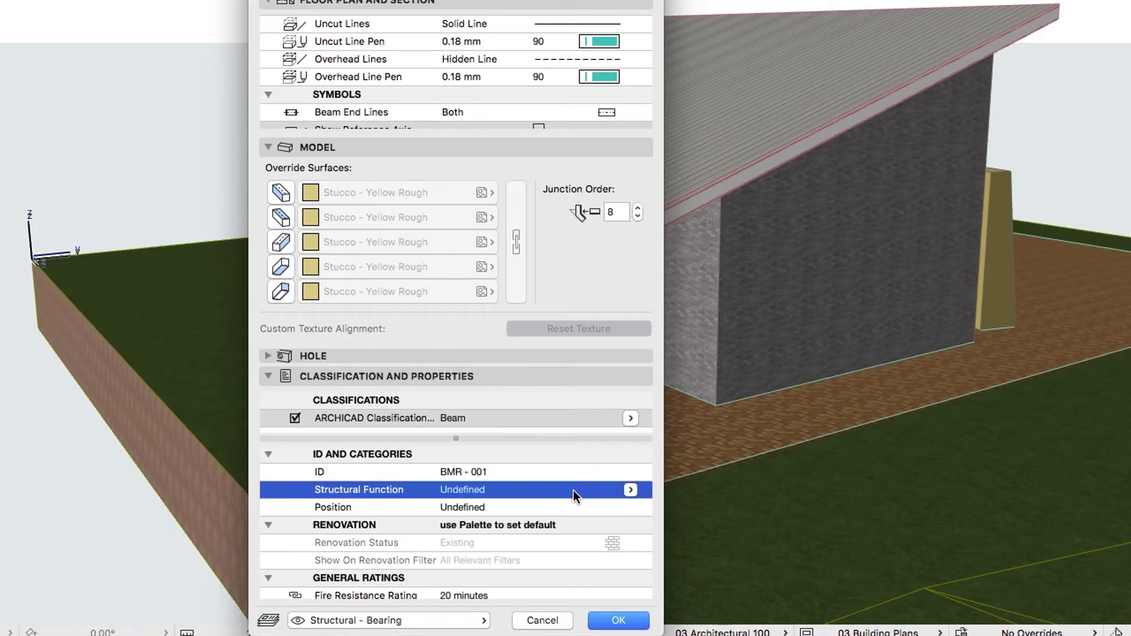
left_click(631, 490)
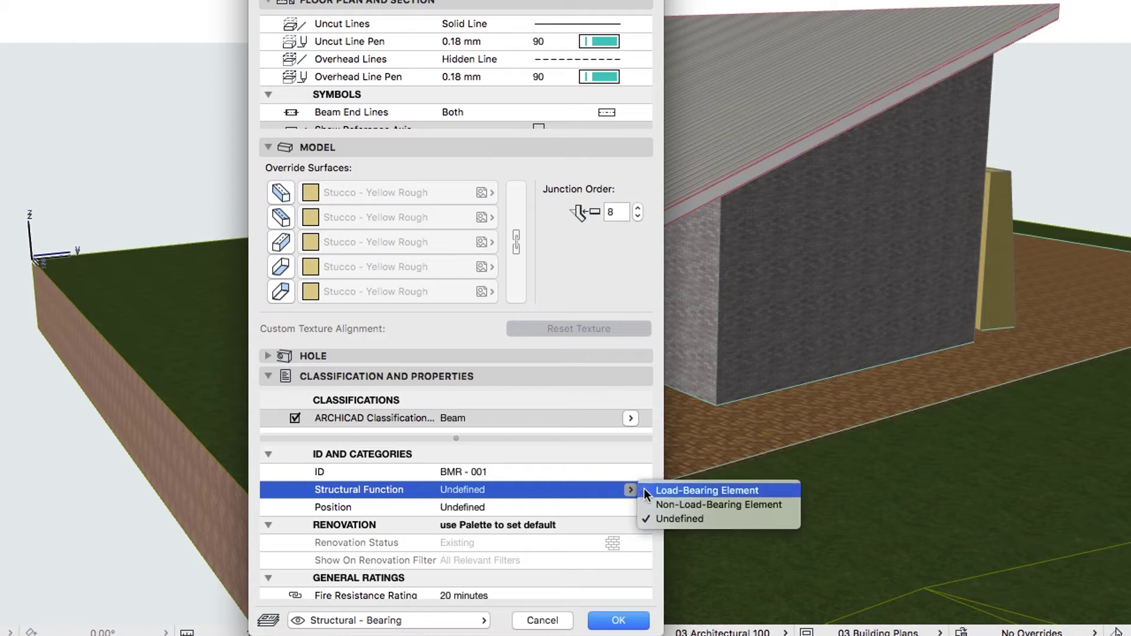
left_click(645, 491)
left_click(633, 508)
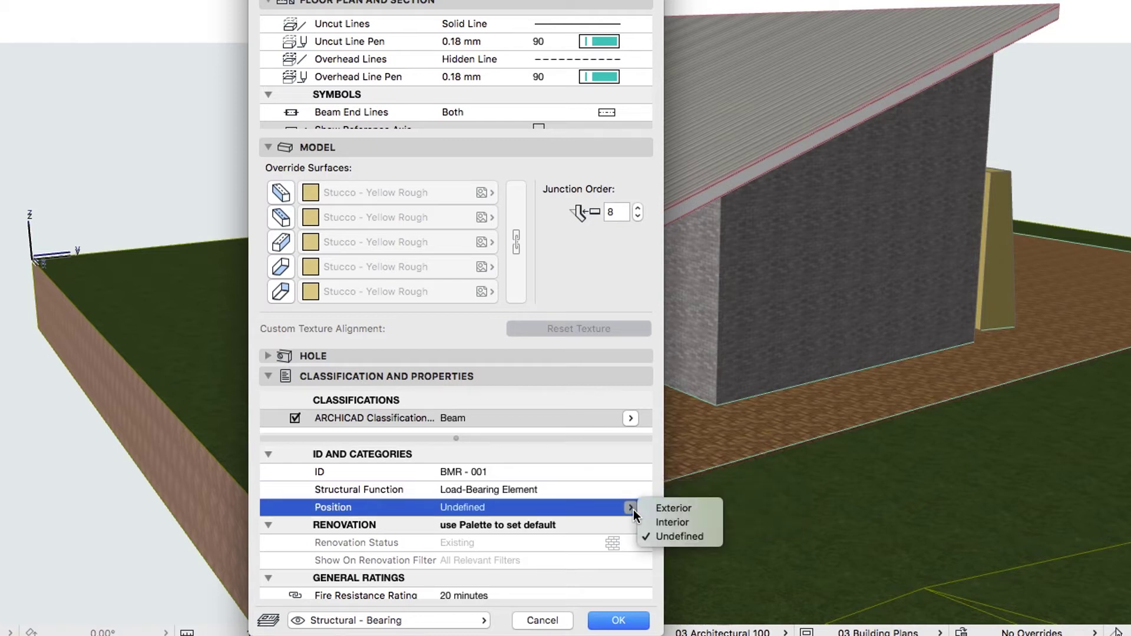
left_click(644, 513)
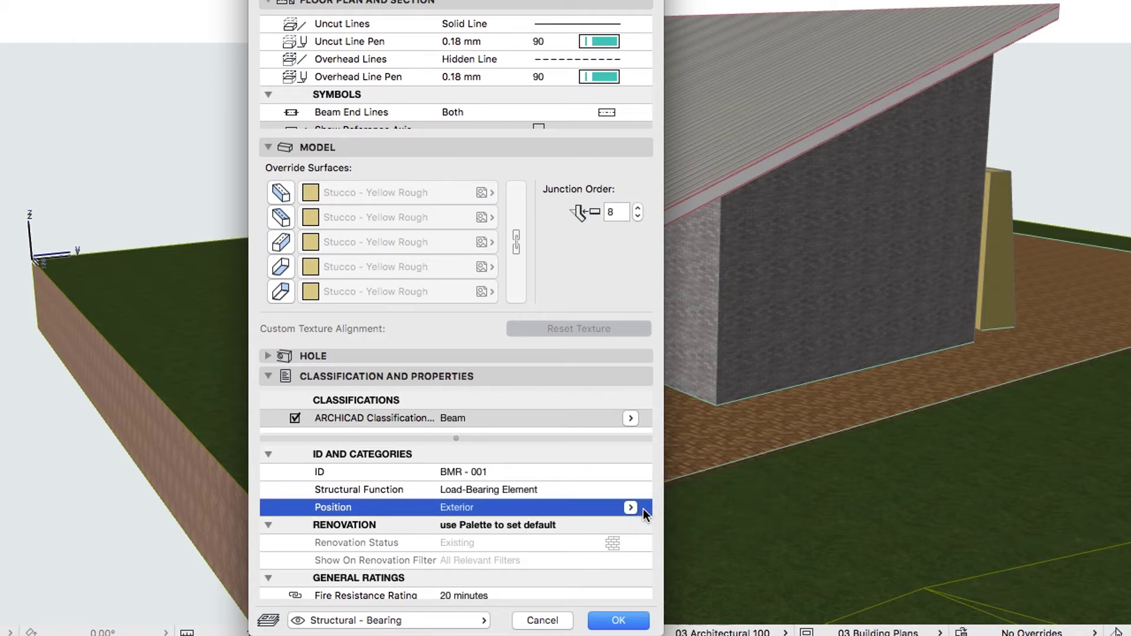
Step: Draw a timber beam along the roof eave between the two roof corners
left_click(635, 618)
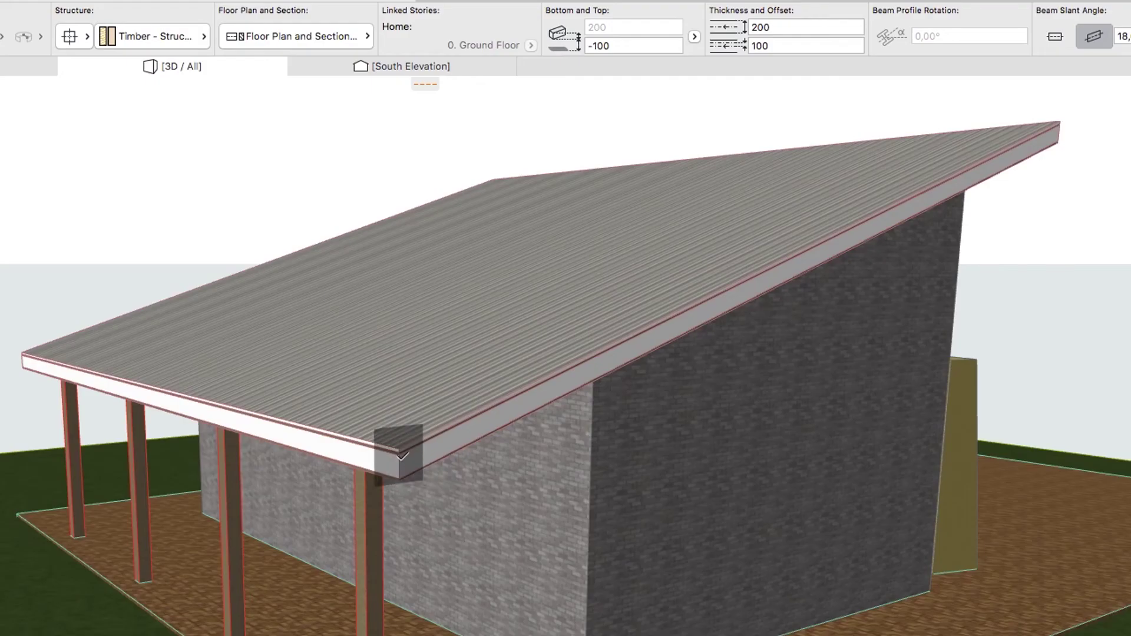
left_click(401, 454)
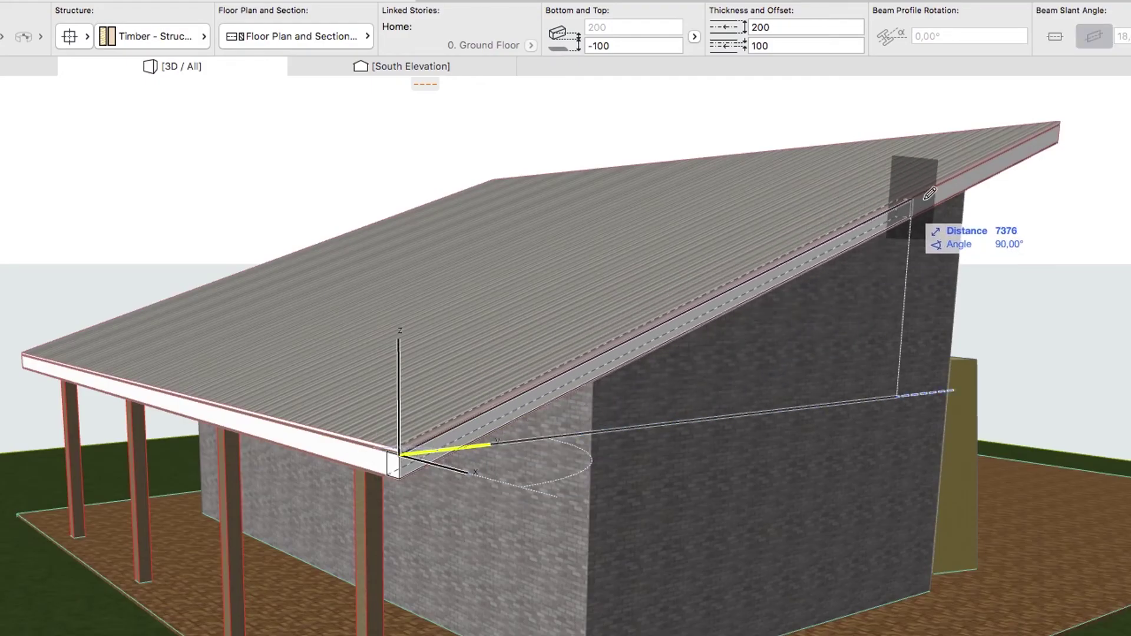
left_click(1060, 124)
scroll(1064, 126, "up", 5)
scroll(1064, 125, "up", 2)
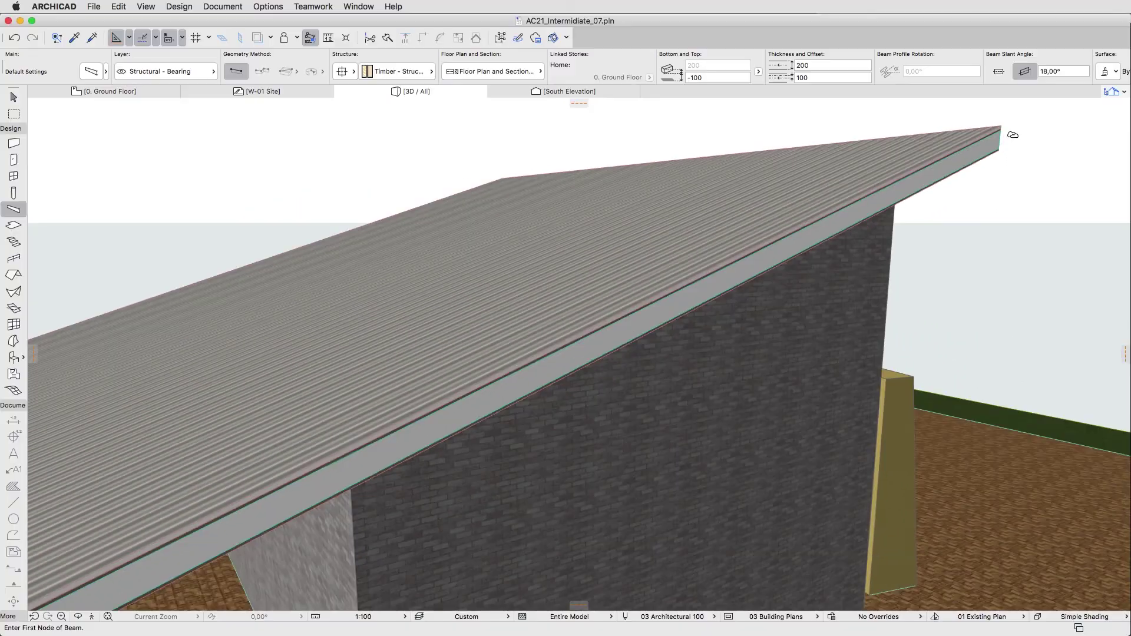
Step: Override the roof's edge surface with Wood - Pine Grained Horizontal
left_click(883, 146, "shift")
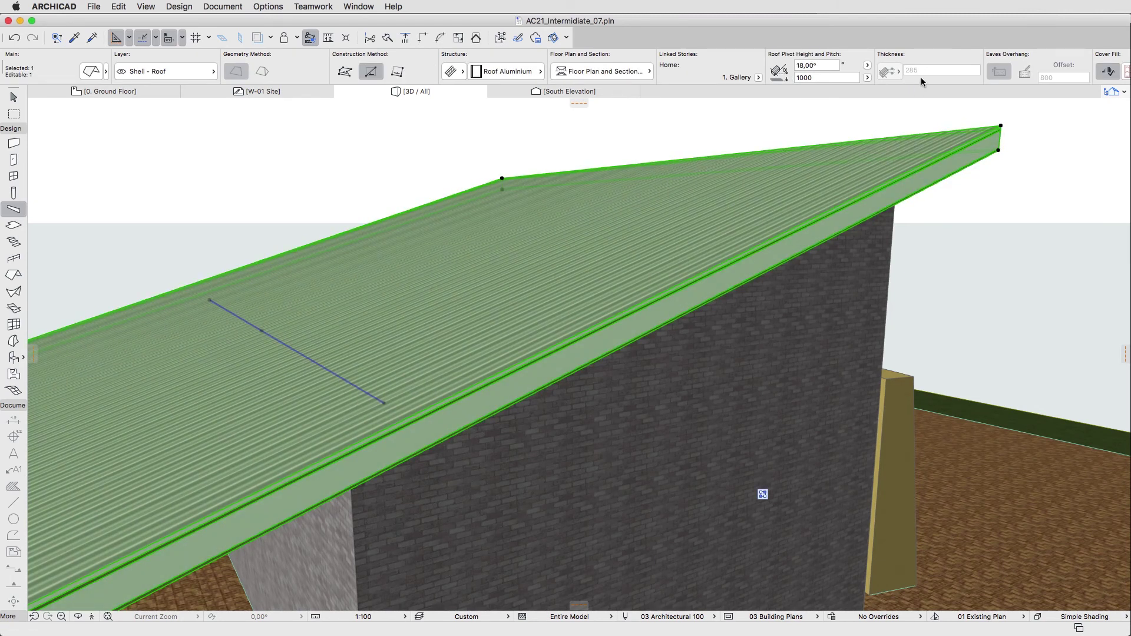
scroll(921, 76, "right", 5)
scroll(920, 77, "right", 10)
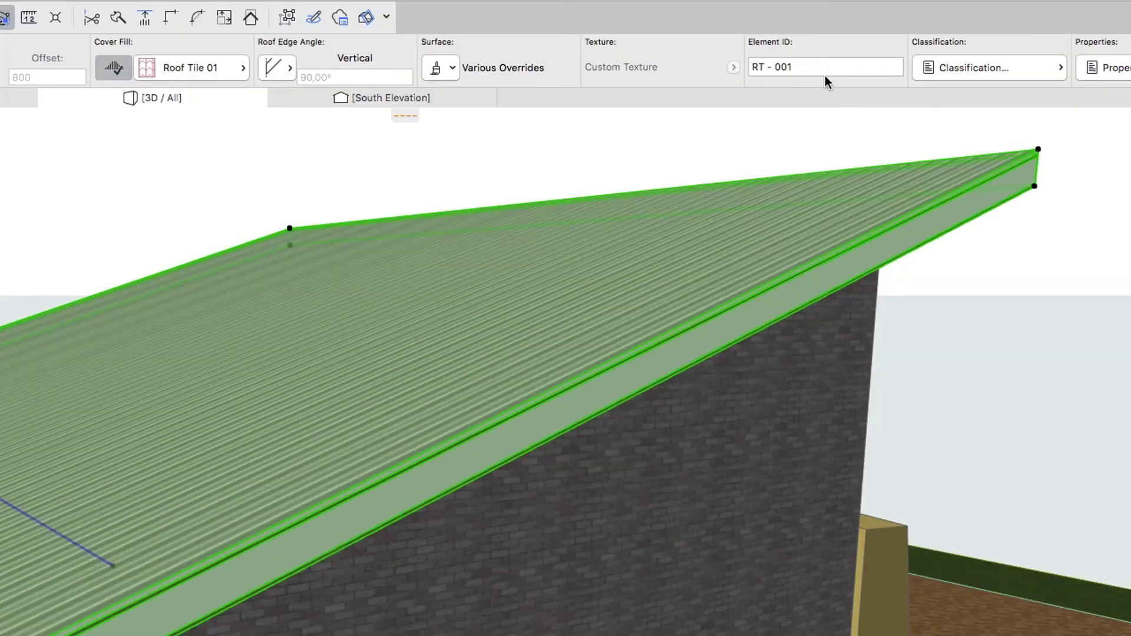
left_click(453, 67)
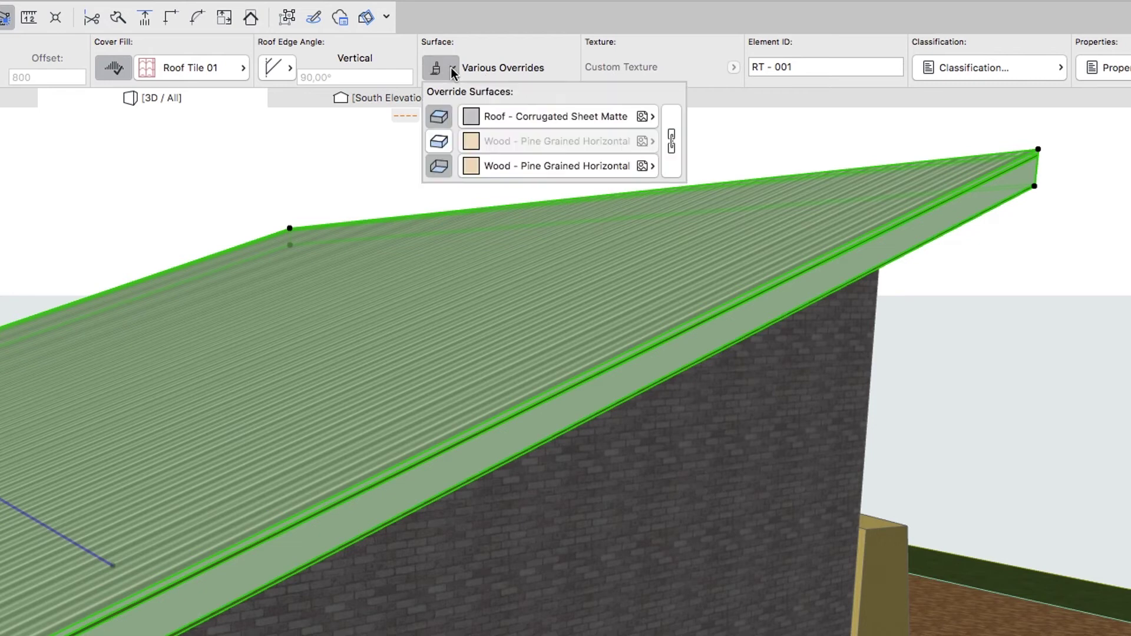
left_click(439, 142)
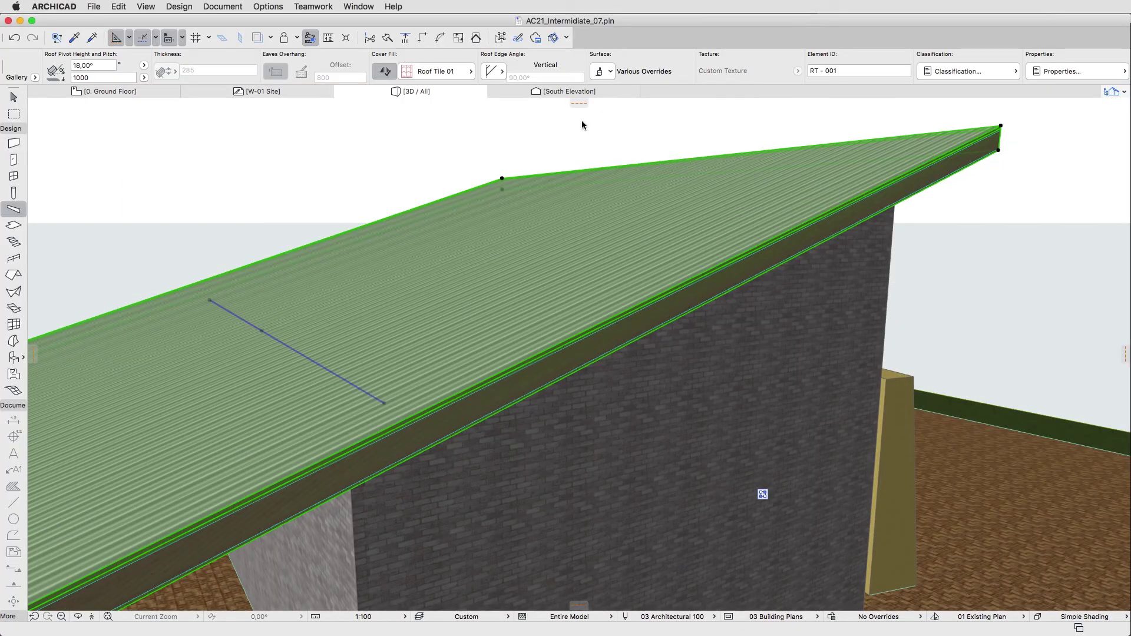
Step: Deselect the roof and switch to the 1. Gallery floor plan
key("Escape")
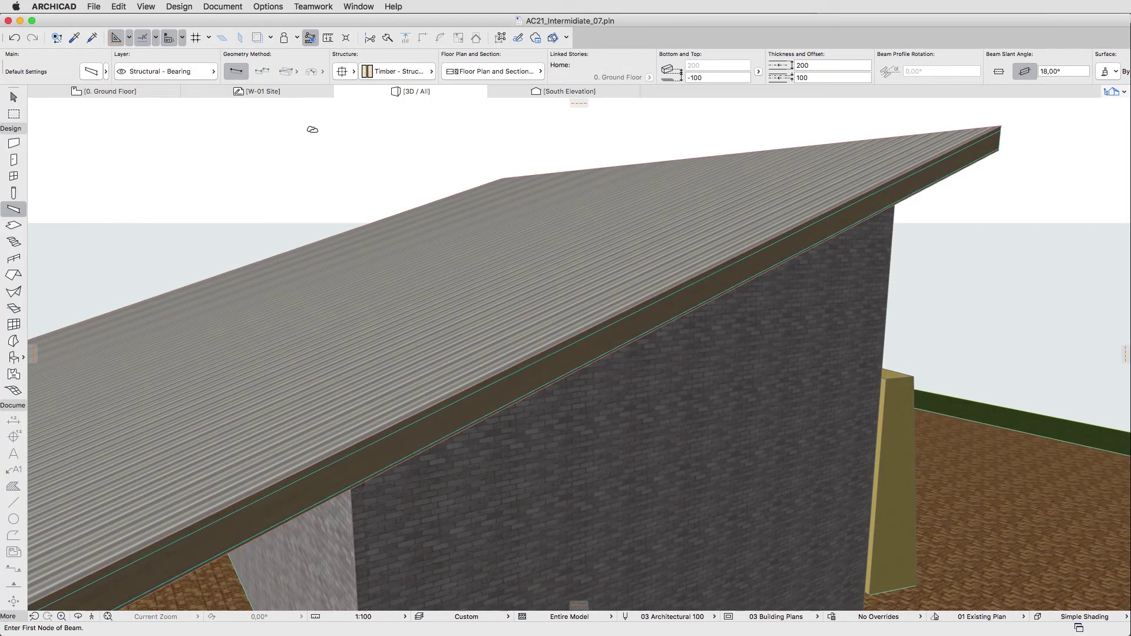
right_click(164, 93)
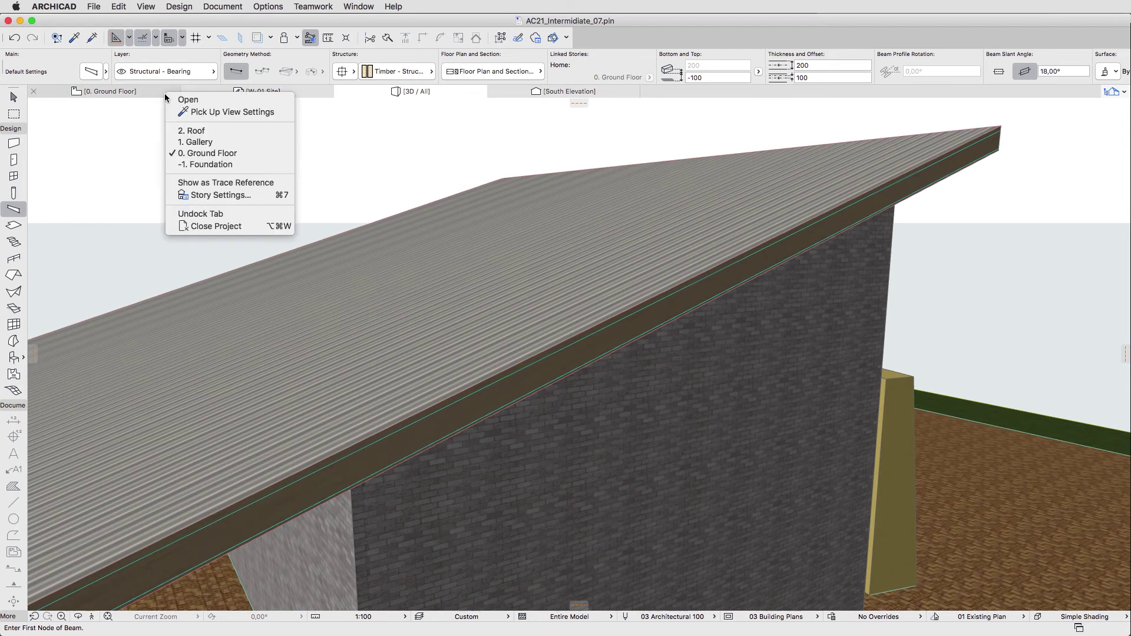
left_click(169, 141)
Step: Distribute 12 copies of the timber beam across to the roof's far corner
left_click(716, 216, "shift")
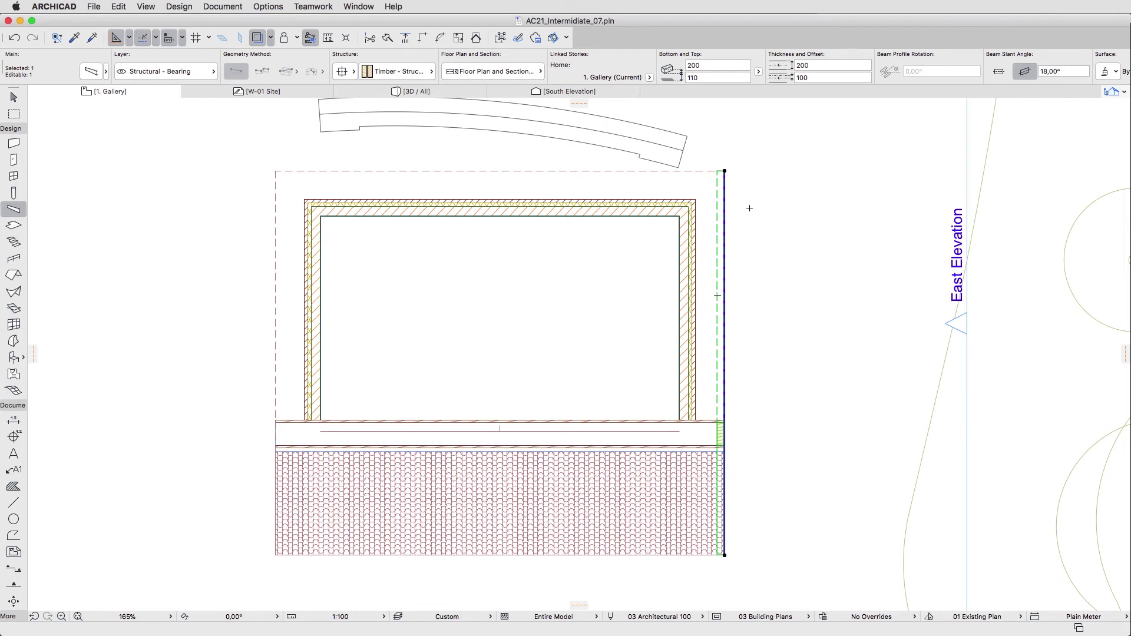
key("super+u")
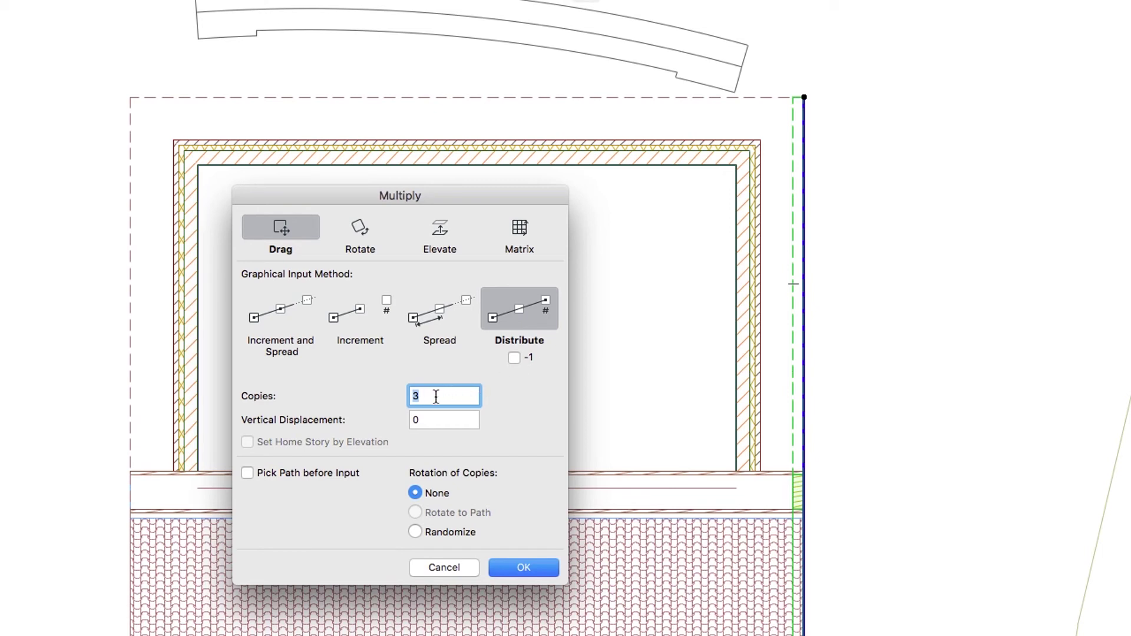
type("12")
left_click(516, 566)
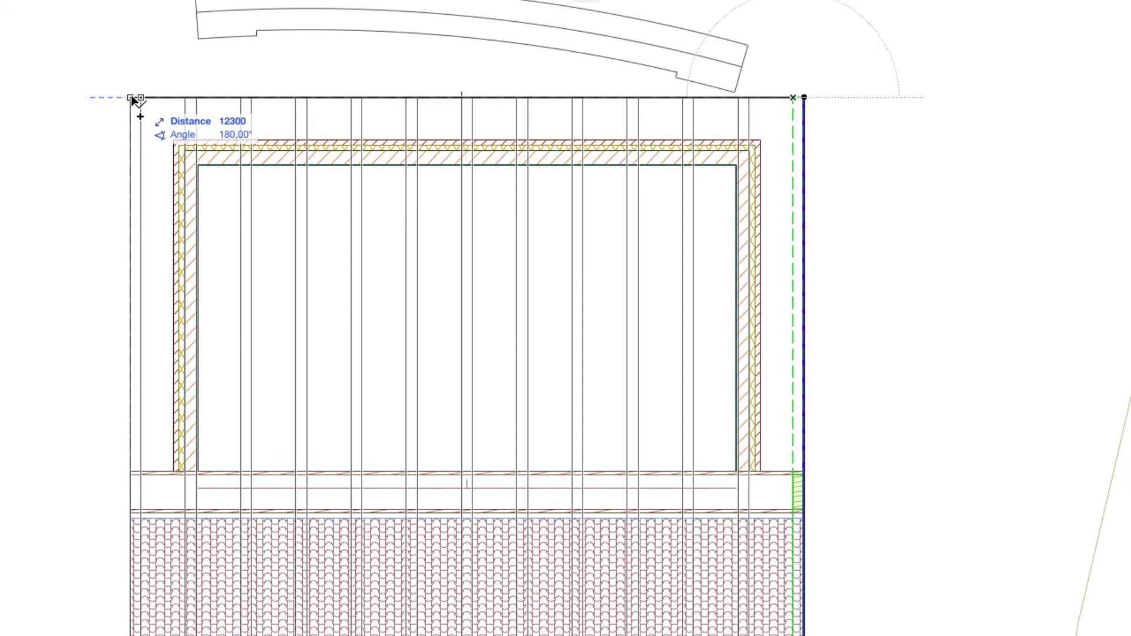
left_click(132, 98)
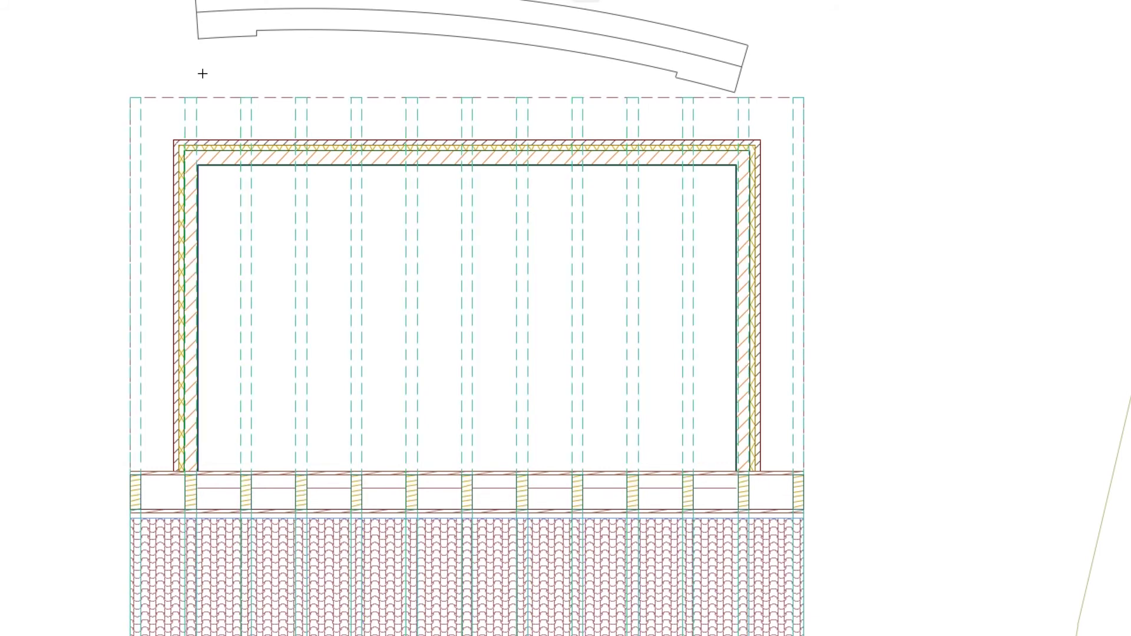
Step: Offset all roof edges outward by 20 and bring up the roof's Floor Plan and Section settings
left_click(204, 93)
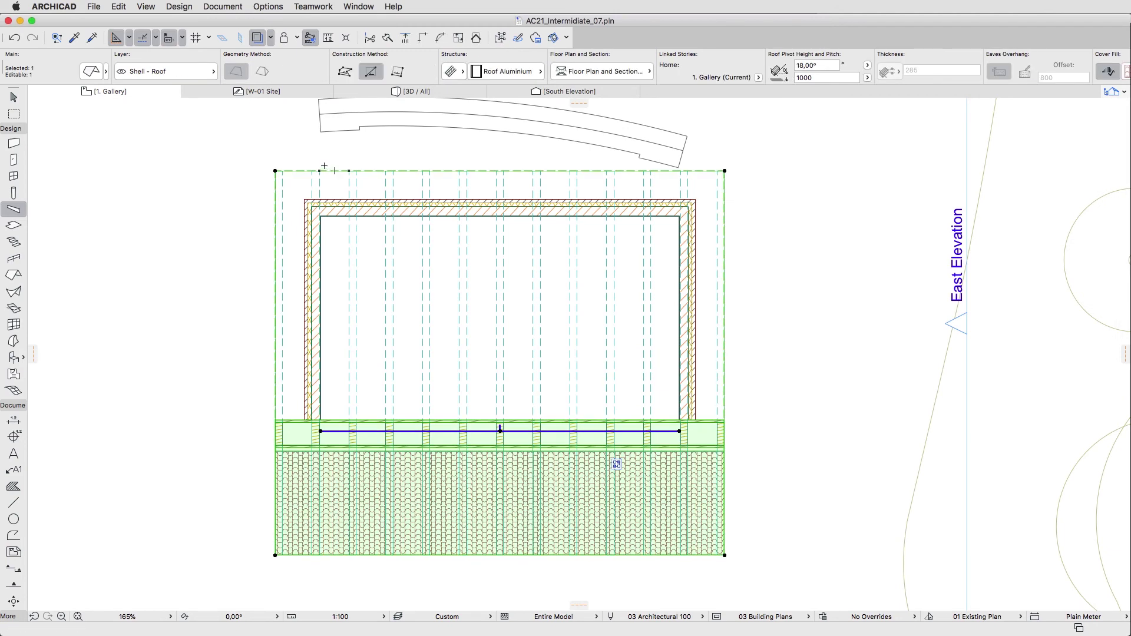
left_click(275, 171)
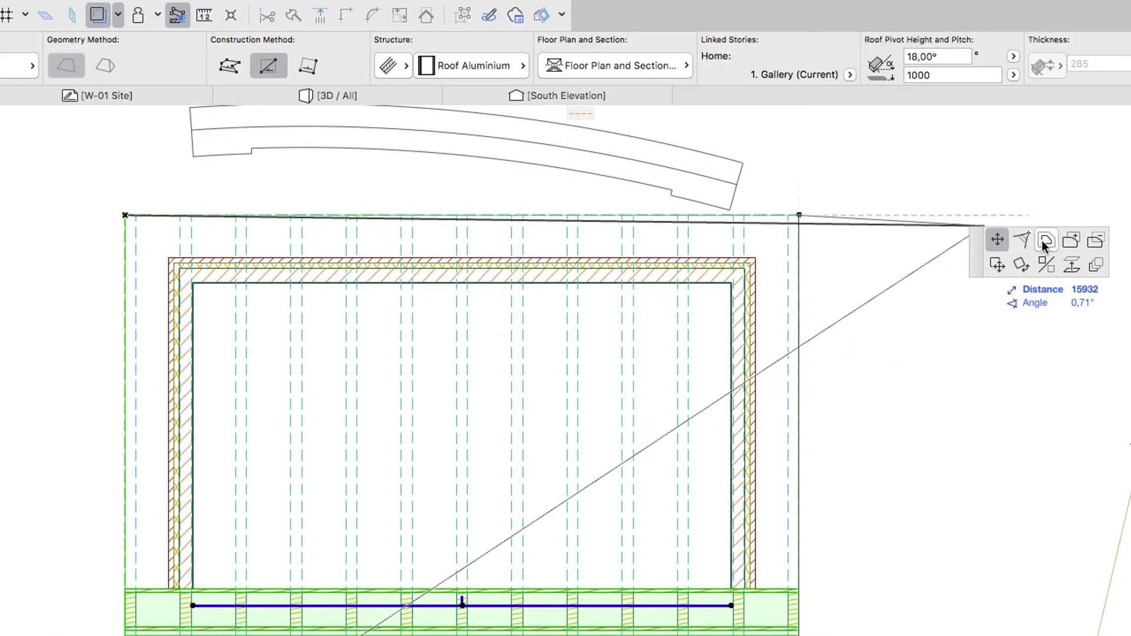
left_click(1046, 241)
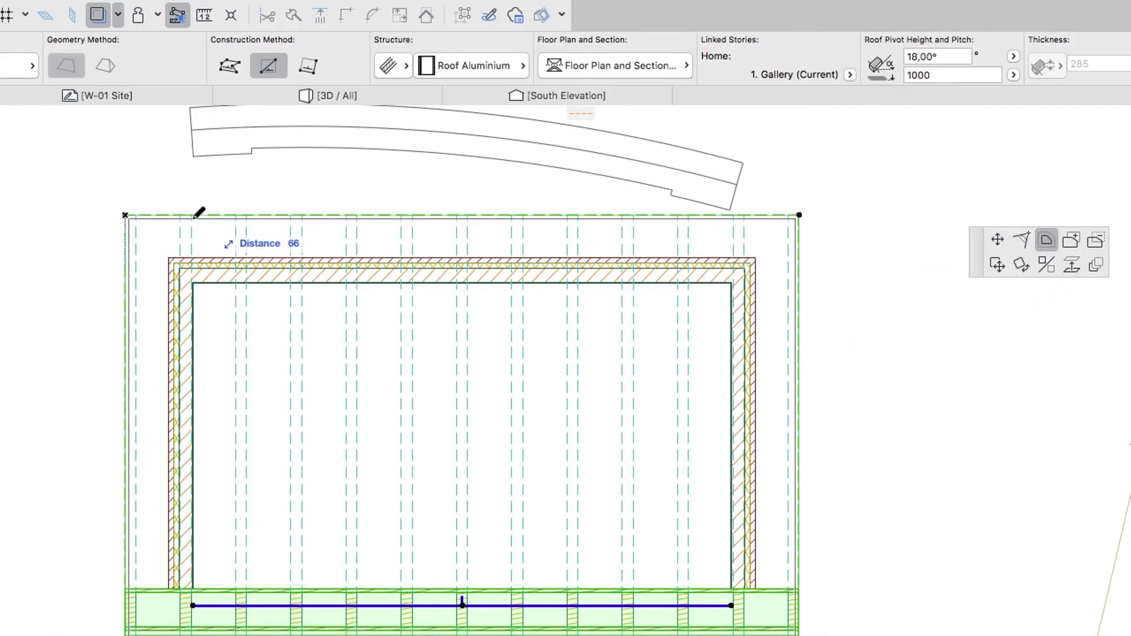
type("20")
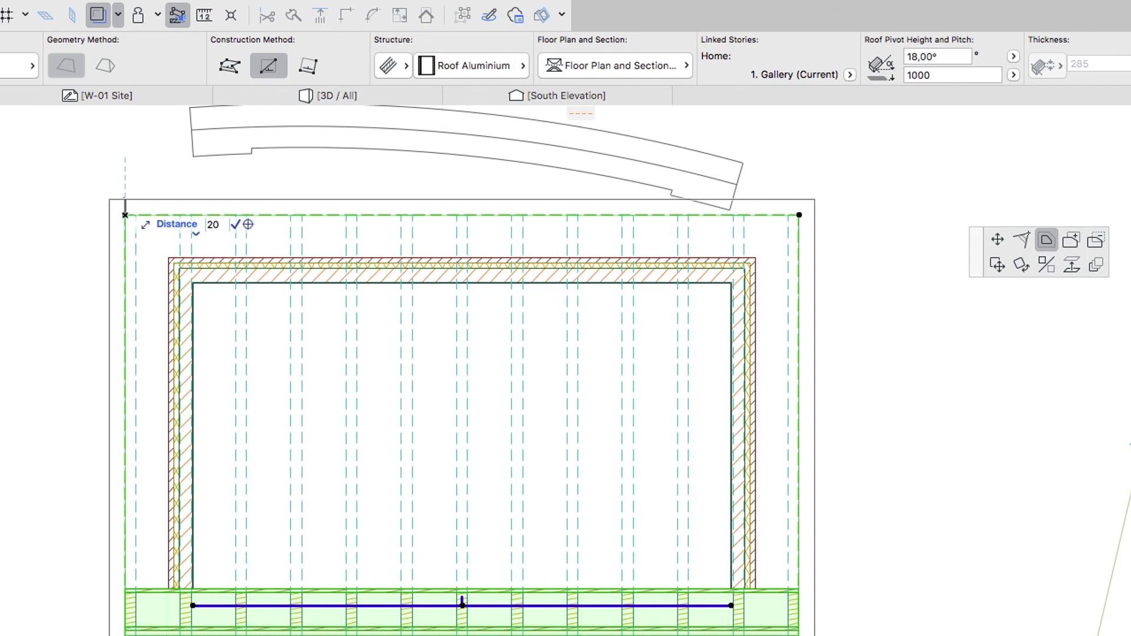
key("Return")
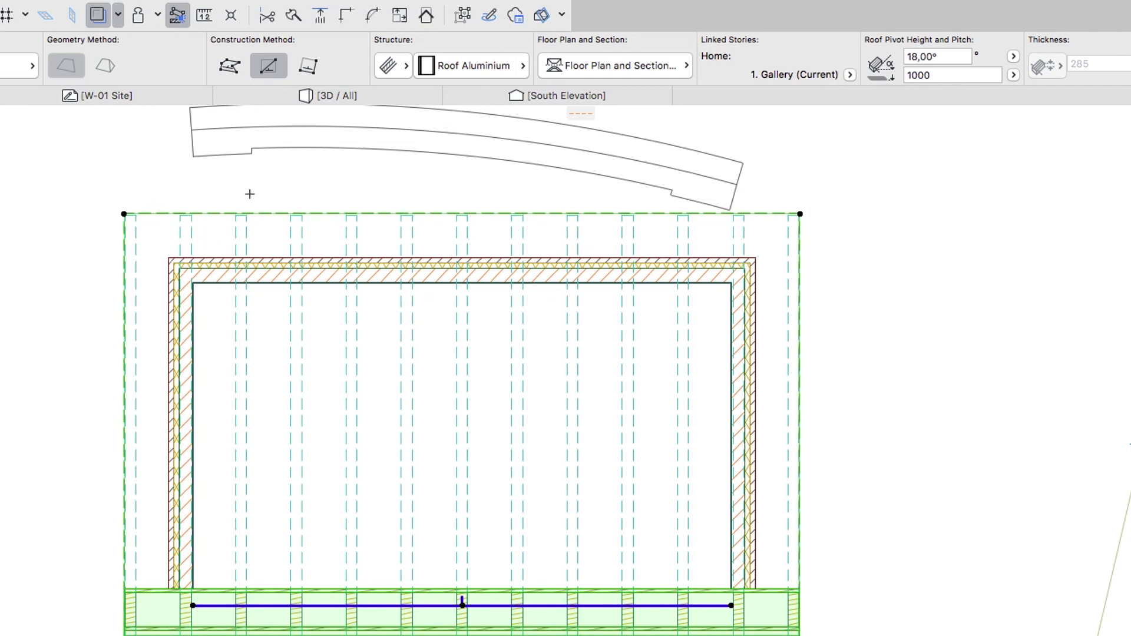
left_click(609, 68)
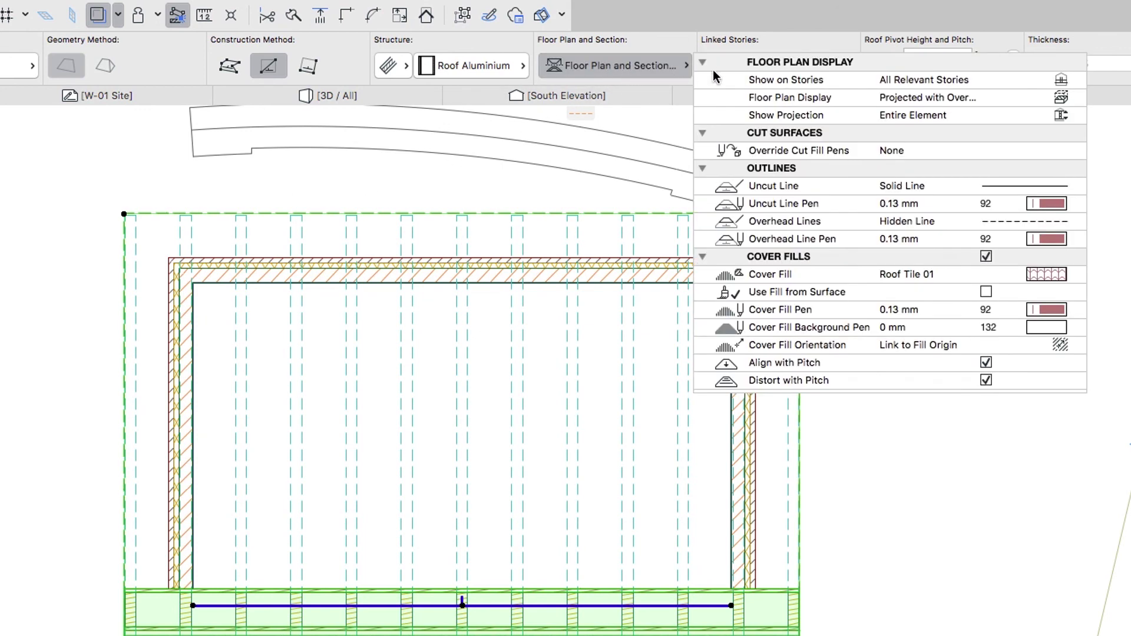